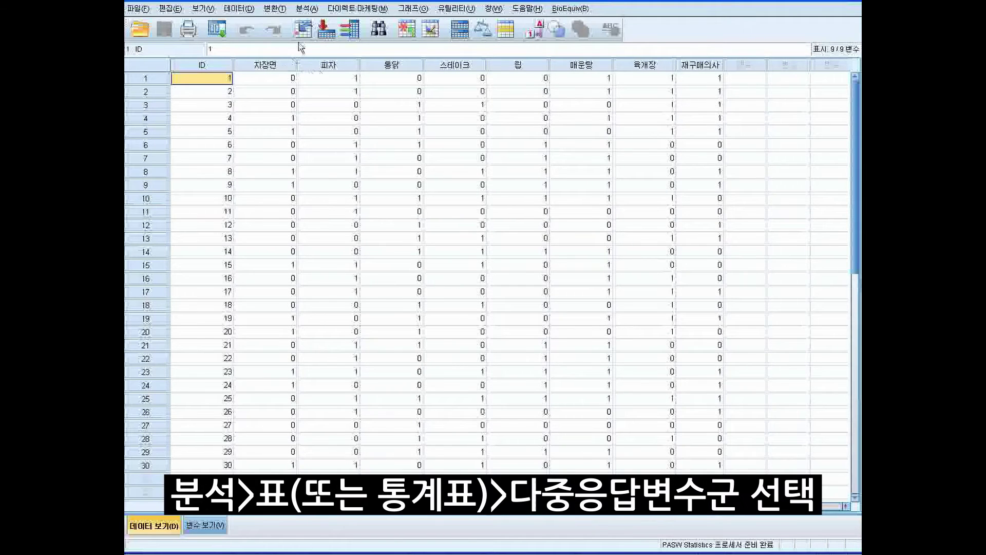
# Start a multiple response set definition and include the variables 자장면 through 재구매의사 in the set
pyautogui.click(307, 8)
pyautogui.moveTo(334, 57)
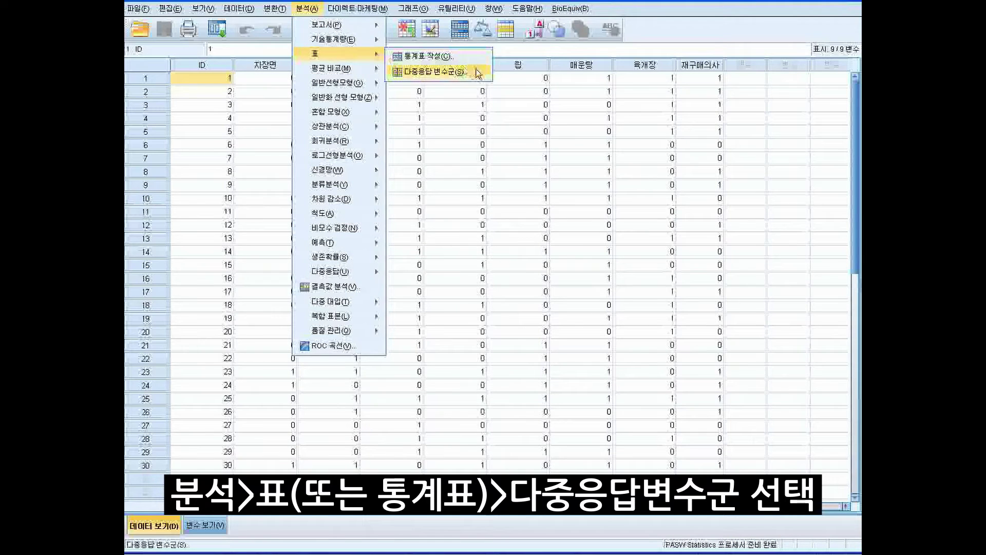
pyautogui.click(481, 77)
pyautogui.click(354, 153)
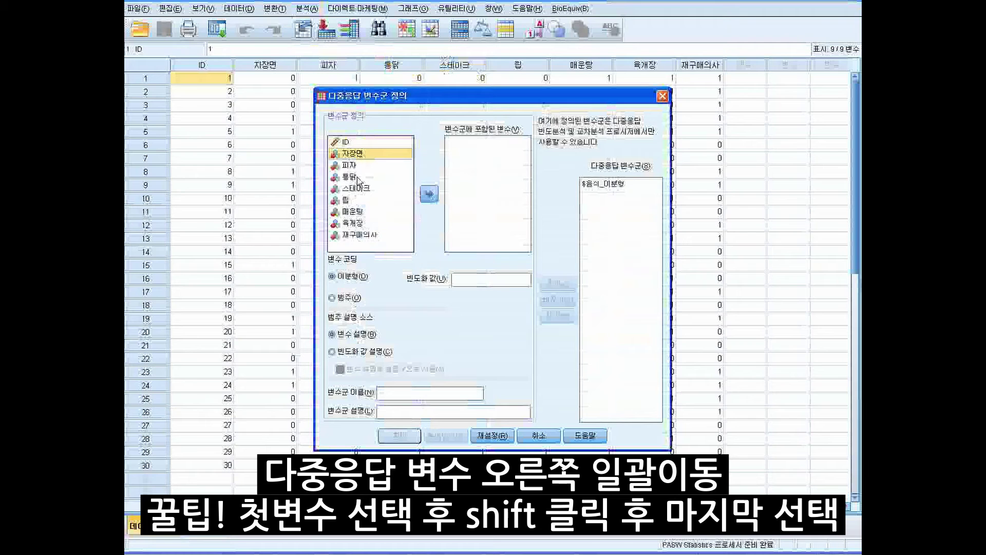
pyautogui.keyDown('shift'); pyautogui.click(363, 235); pyautogui.keyUp('shift')
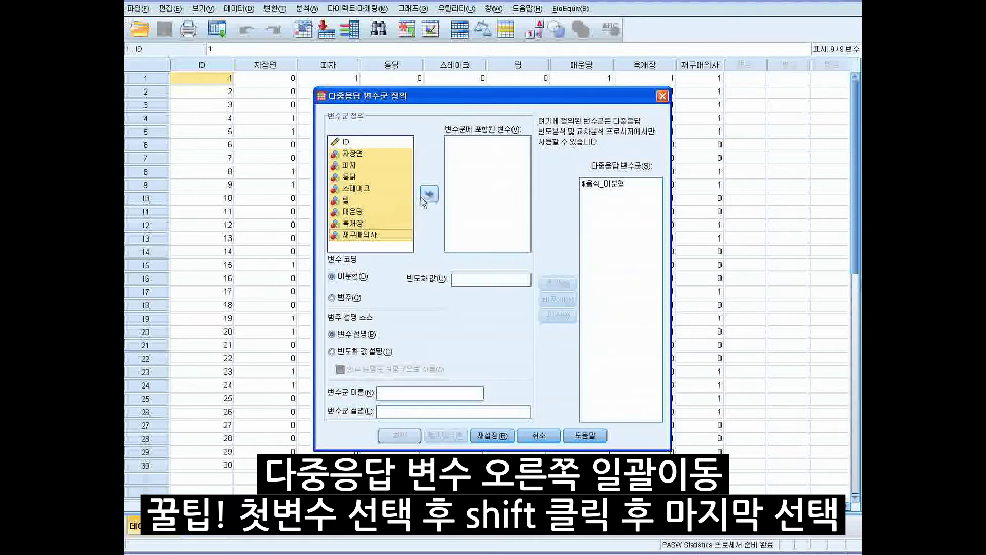
pyautogui.click(354, 154)
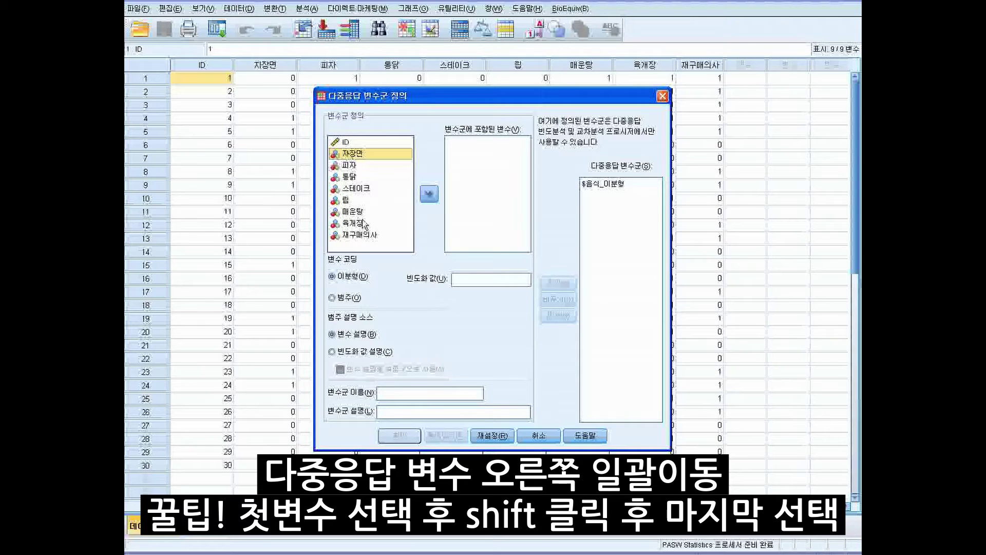
pyautogui.keyDown('shift'); pyautogui.click(360, 234); pyautogui.keyUp('shift')
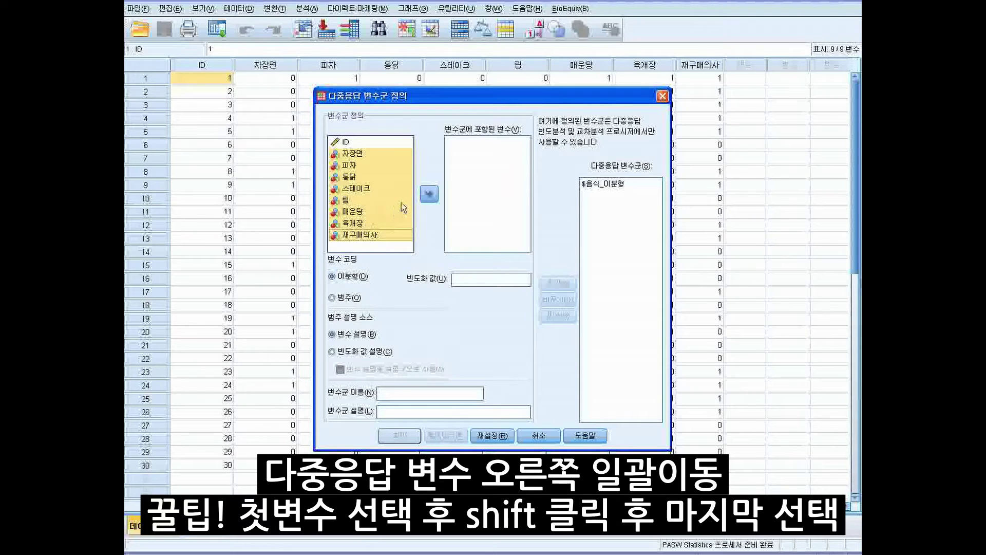
pyautogui.click(429, 194)
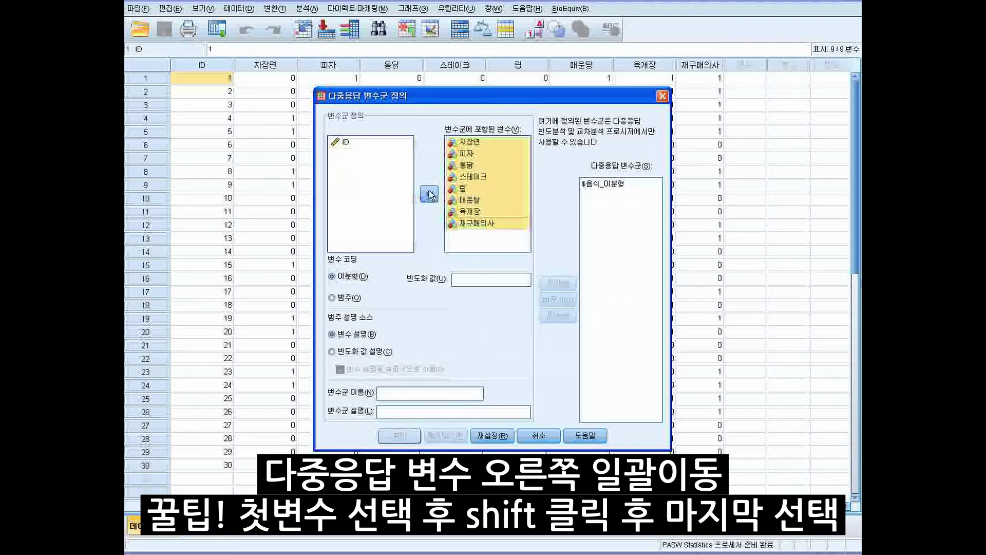
# Keep the set's variable coding as dichotomous (이분형), select the existing $음식_이분형 set, and leave the definition dialog
pyautogui.click(347, 276)
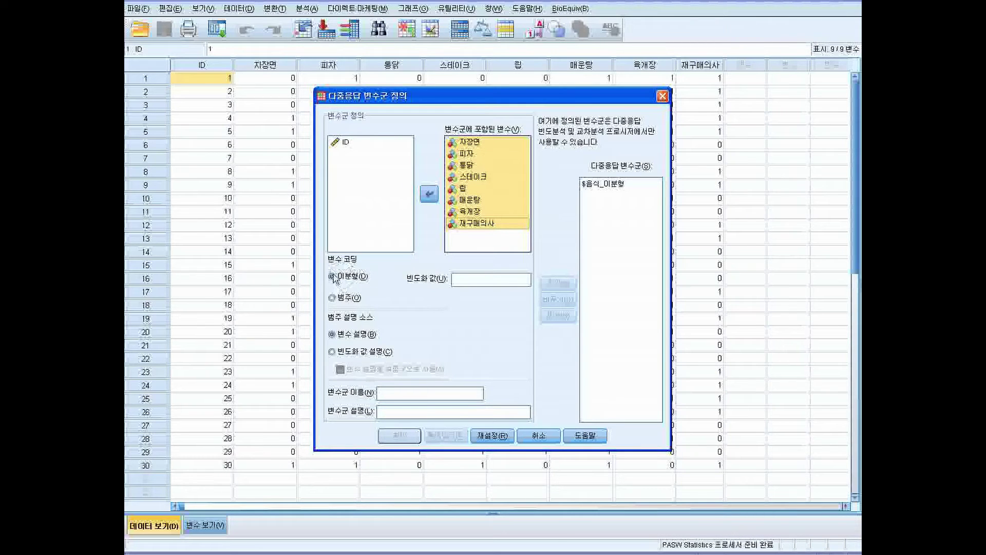
pyautogui.click(353, 279)
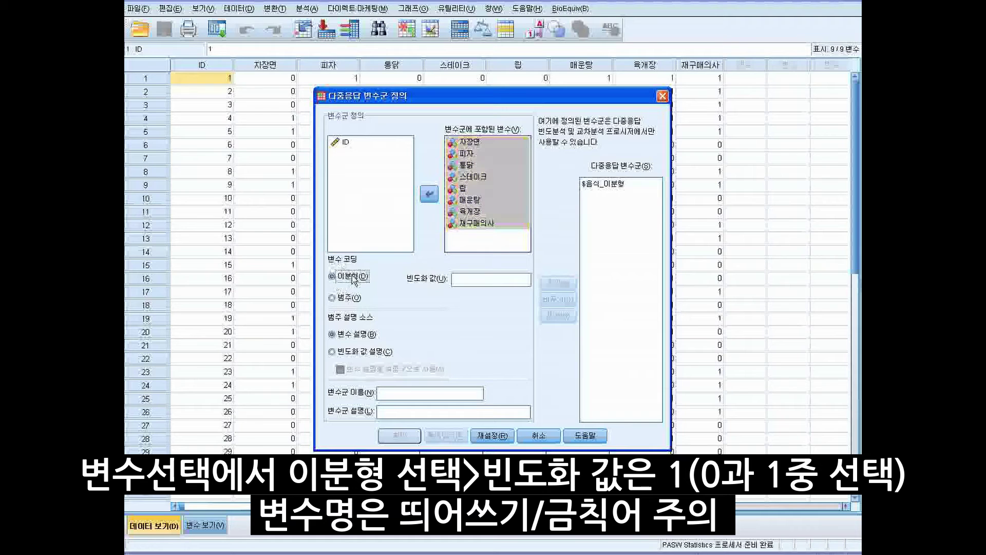
pyautogui.click(352, 298)
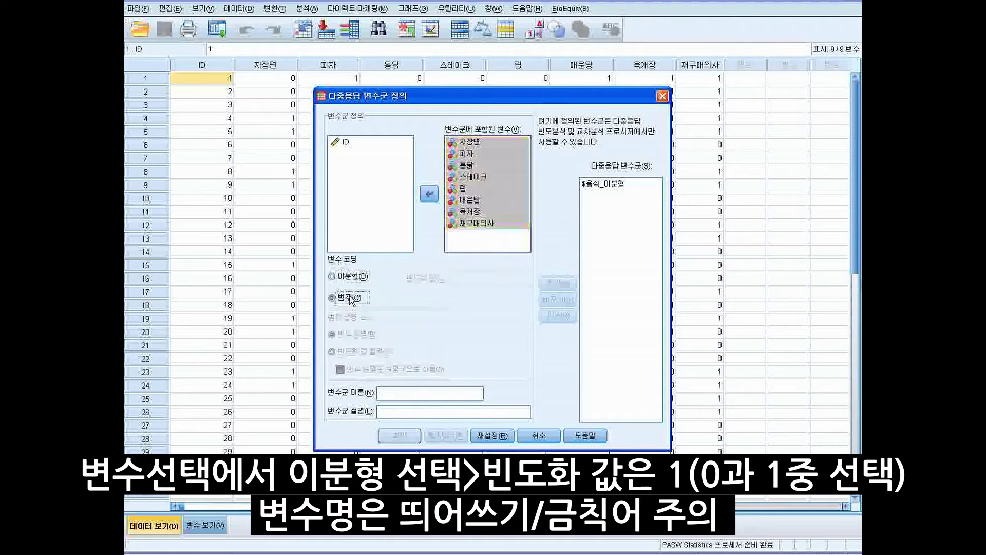
pyautogui.click(353, 279)
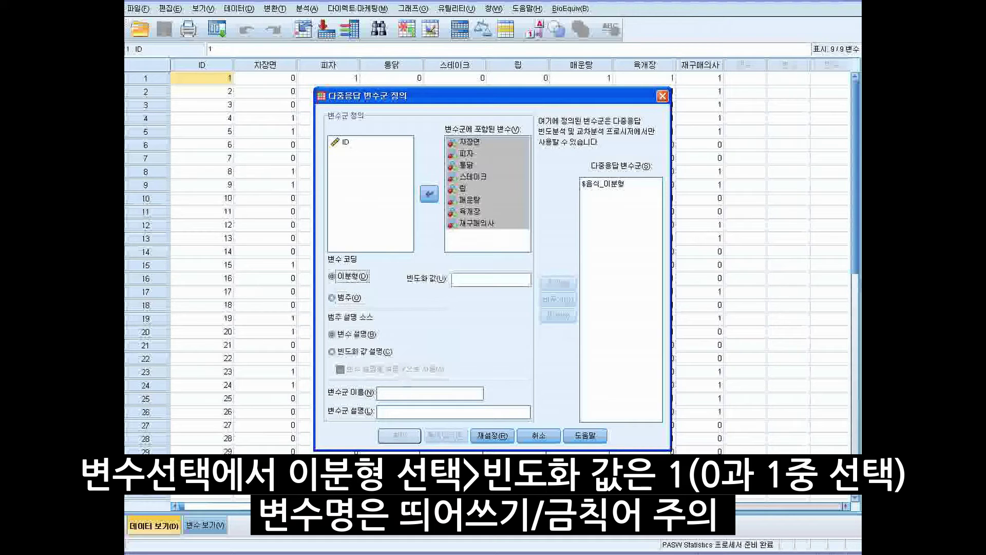
pyautogui.click(377, 393)
pyautogui.click(602, 185)
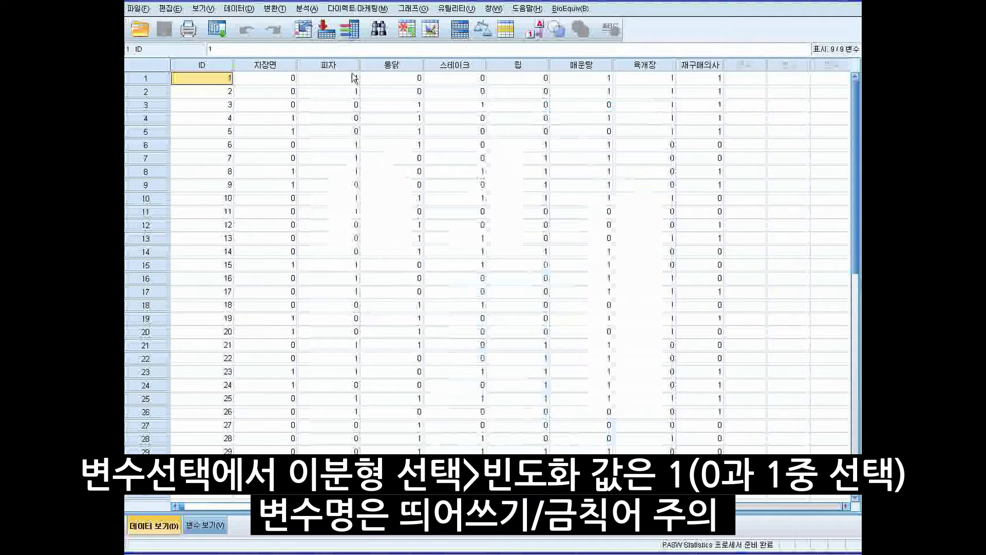
# Start a custom table and place the 좋아하는음식 multiple response set in its rows
pyautogui.click(317, 13)
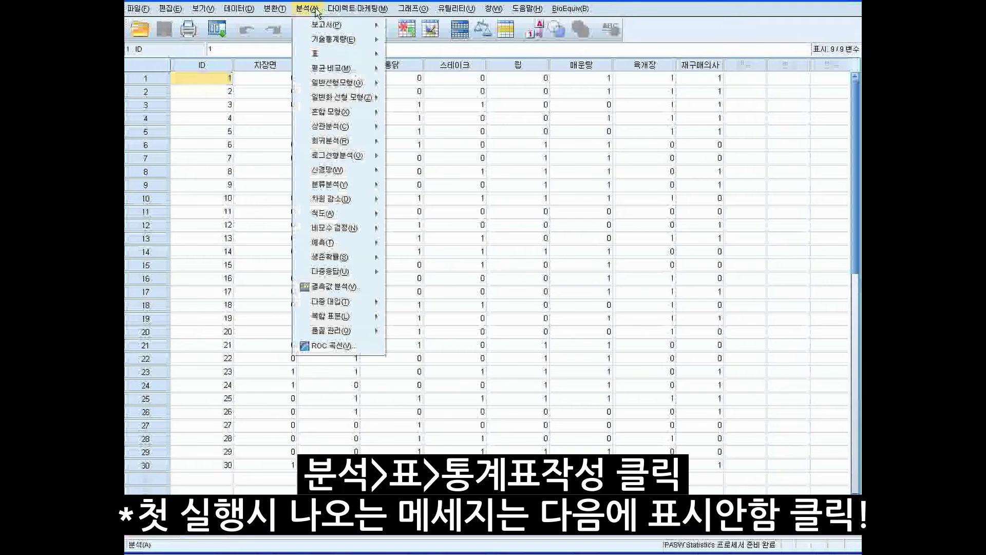
pyautogui.moveTo(358, 60)
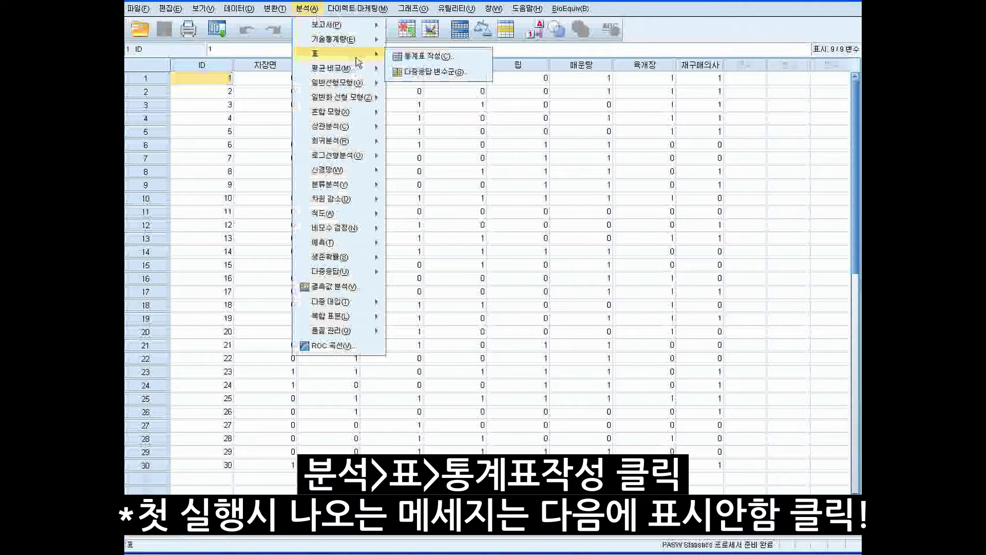
pyautogui.click(429, 56)
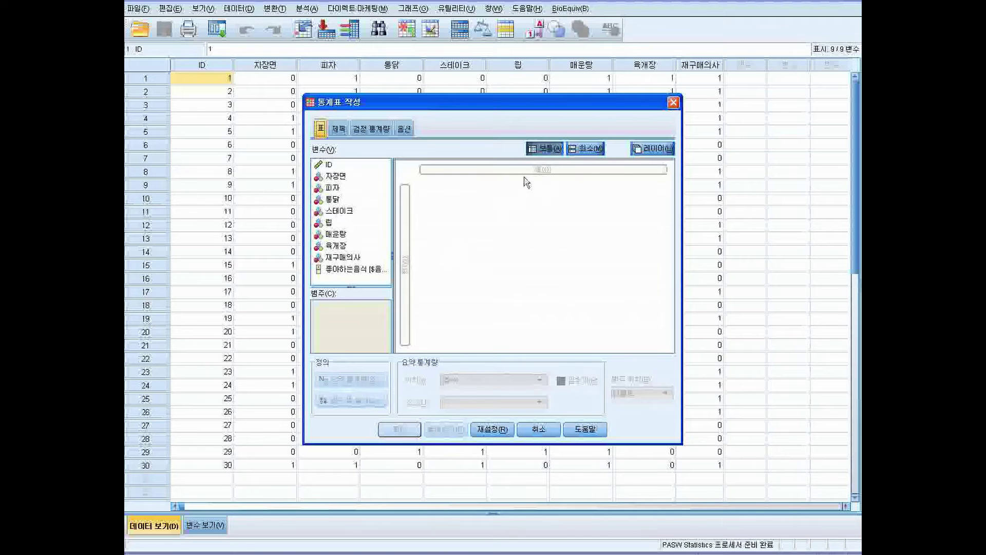
pyautogui.click(378, 271)
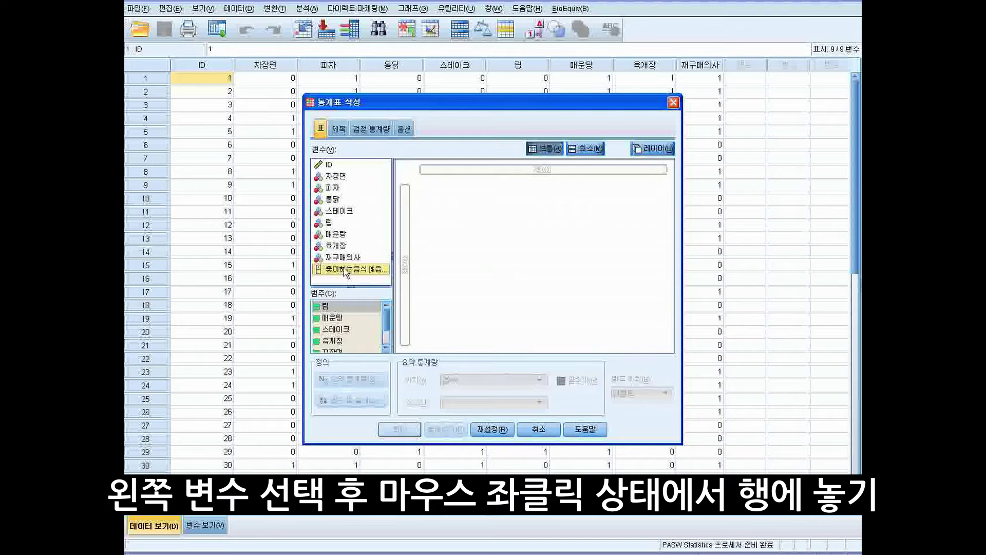
pyautogui.moveTo(345, 273); pyautogui.dragTo(408, 268)
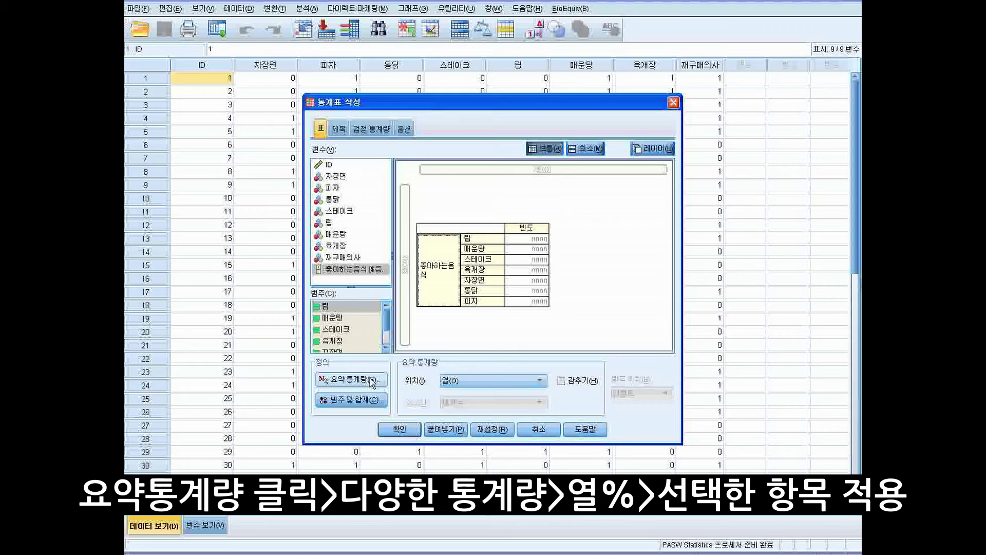
# Add the column percentage (열 N %) to the summary statistics of 좋아하는음식 and apply it to the selection
pyautogui.click(372, 380)
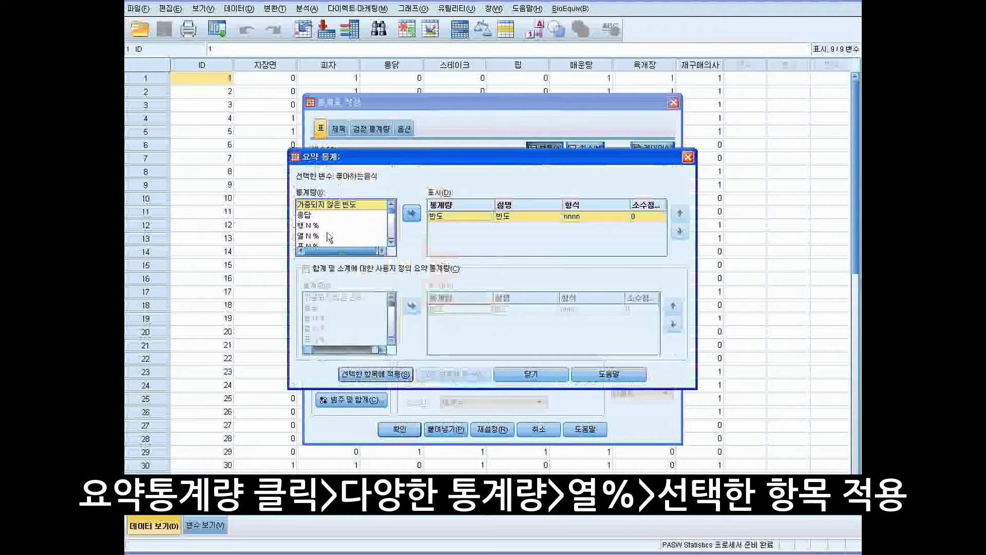
pyautogui.scroll(-1, 328, 226)
pyautogui.click(323, 216)
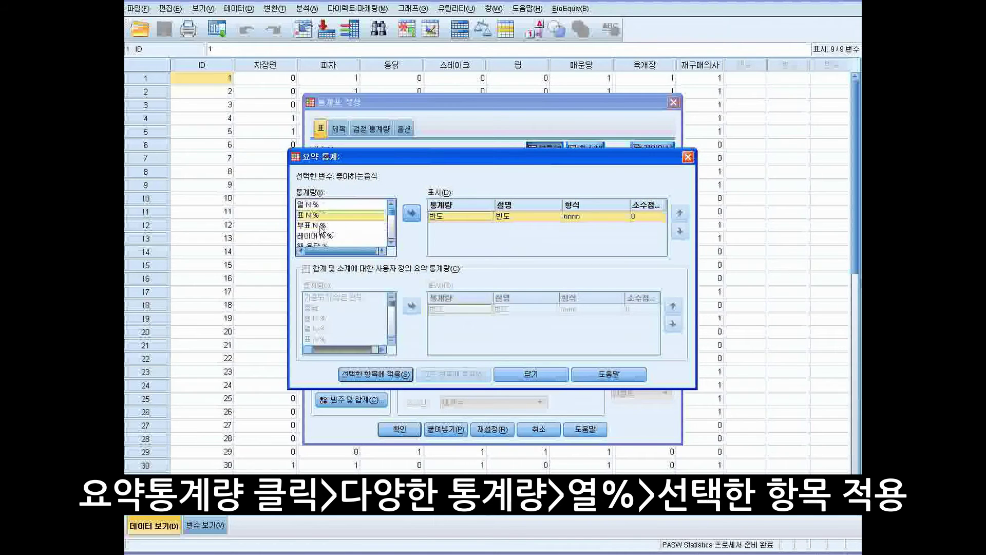
pyautogui.scroll(-1, 318, 231)
pyautogui.scroll(-1, 318, 232)
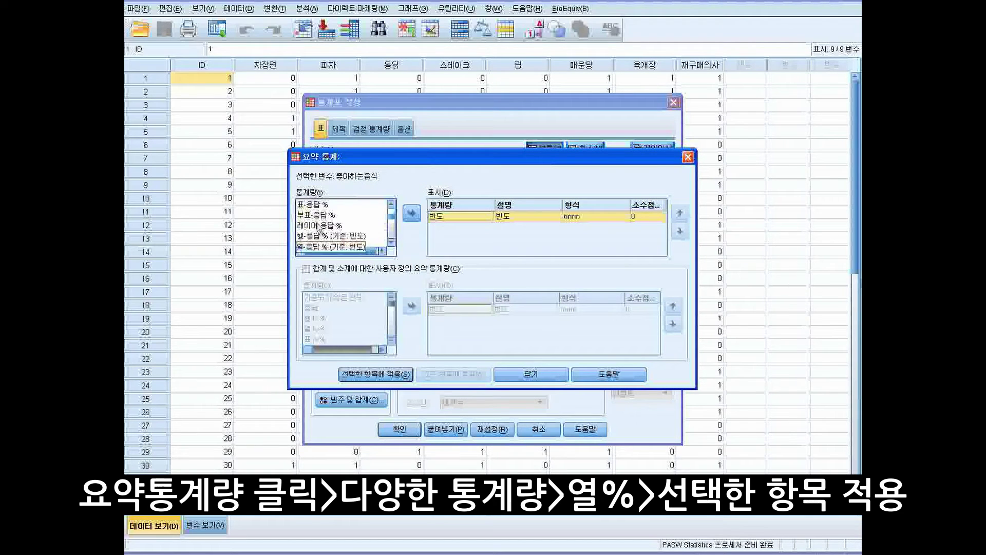
pyautogui.scroll(3, 329, 226)
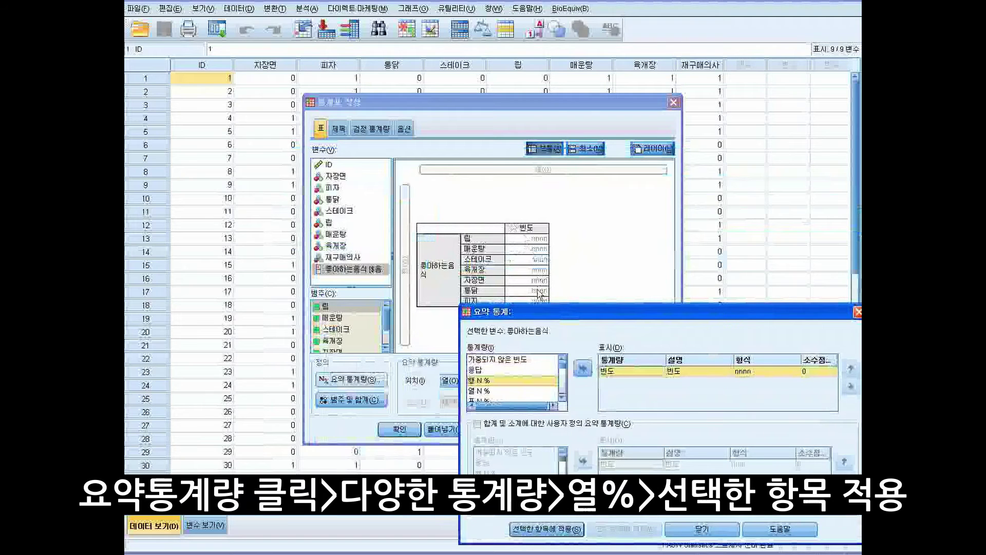
pyautogui.moveTo(540, 311); pyautogui.dragTo(638, 315)
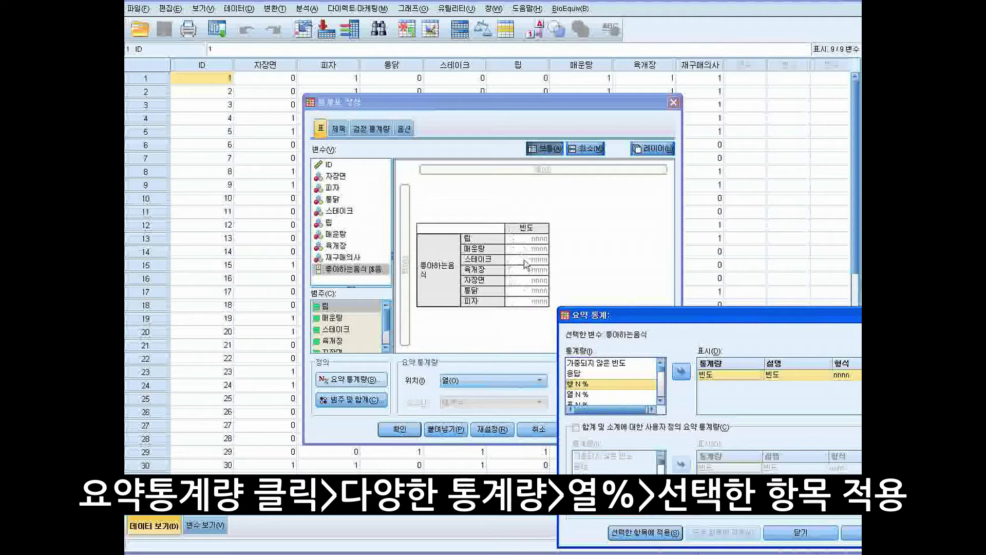
pyautogui.moveTo(658, 315); pyautogui.dragTo(655, 270)
pyautogui.click(575, 349)
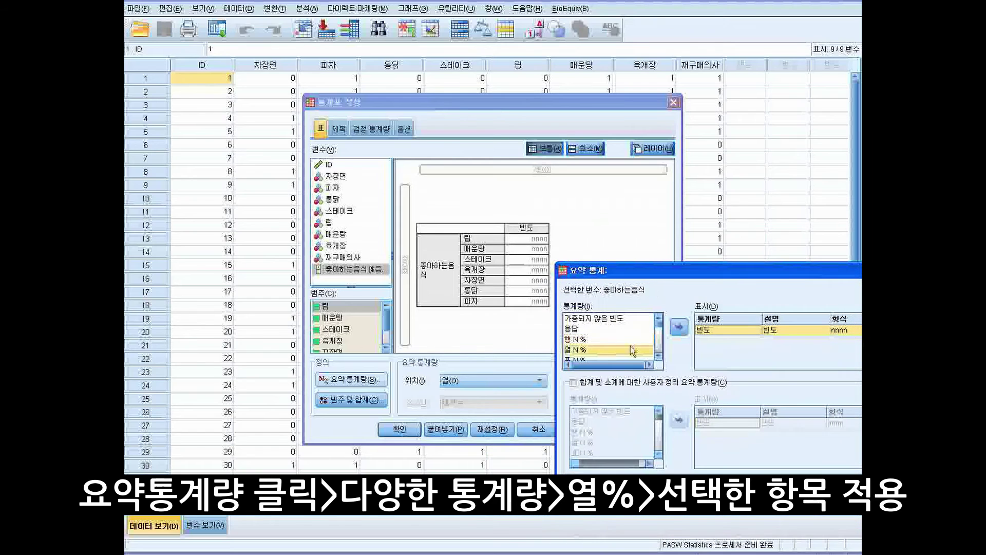
pyautogui.click(680, 331)
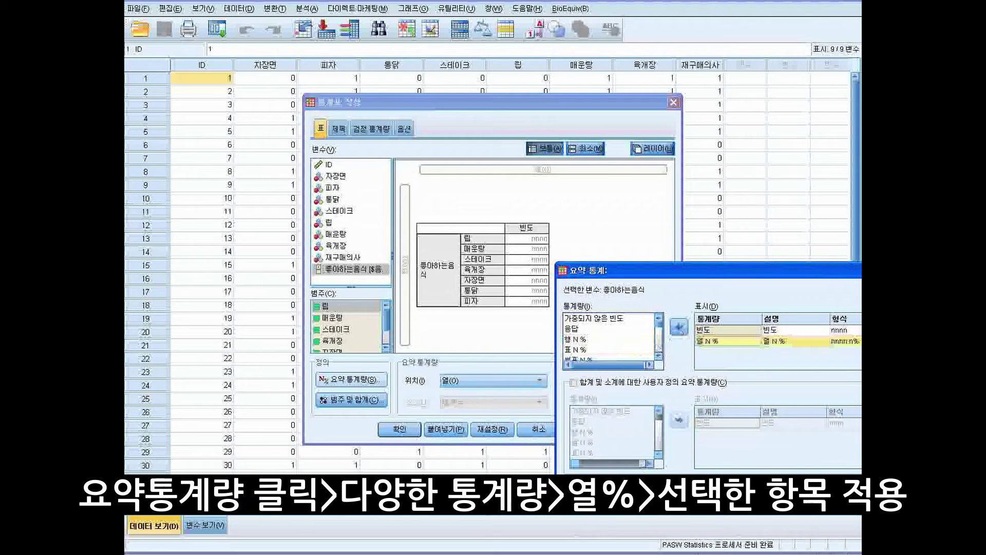
pyautogui.press('Return')
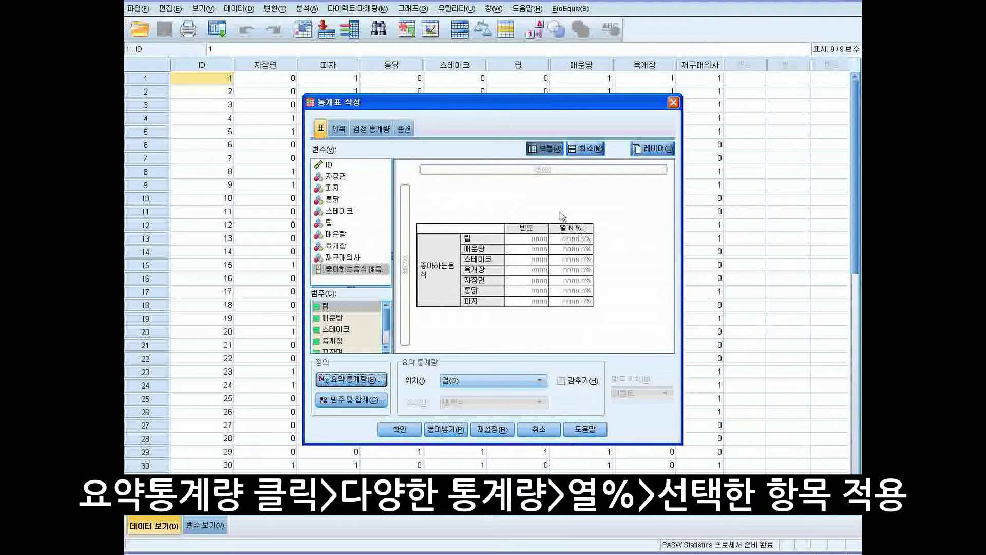
# Add a subtotal labelled 합계 to the 좋아하는음식 categories
pyautogui.click(373, 401)
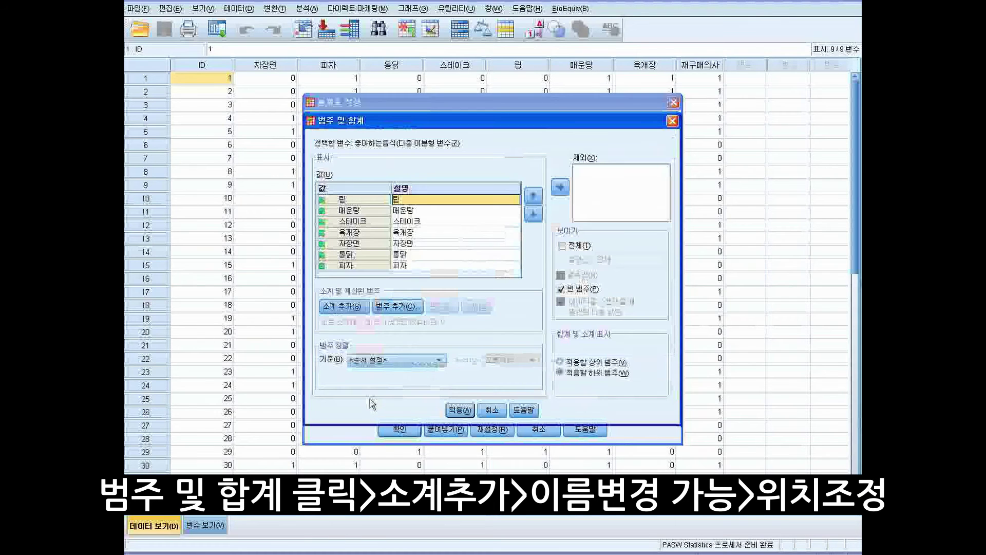
pyautogui.click(346, 307)
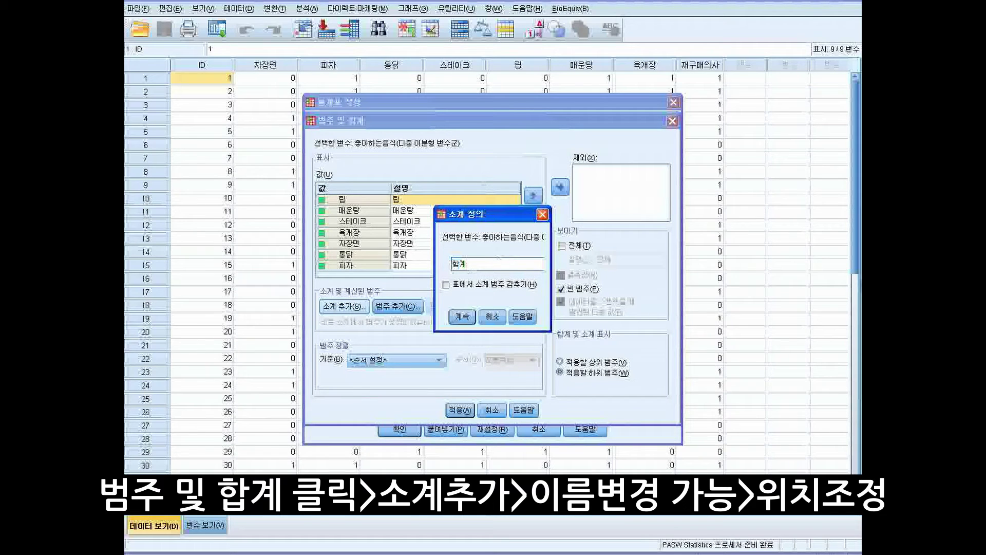
pyautogui.click(462, 316)
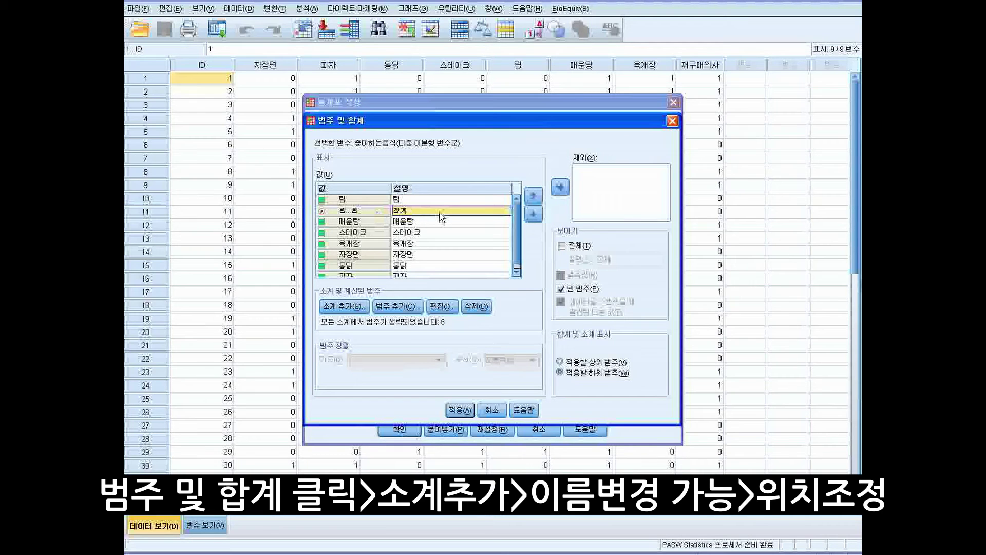
# Move the 합계 subtotal below 피자 at the end of the category list and apply the category settings
pyautogui.click(533, 214)
pyautogui.click(533, 214)
pyautogui.click(533, 213)
pyautogui.click(442, 270)
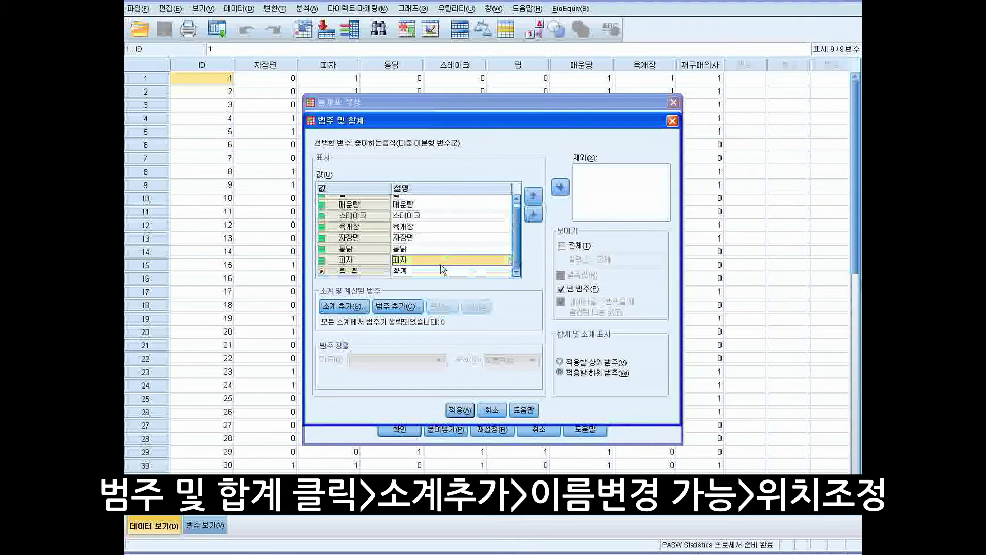
pyautogui.click(423, 273)
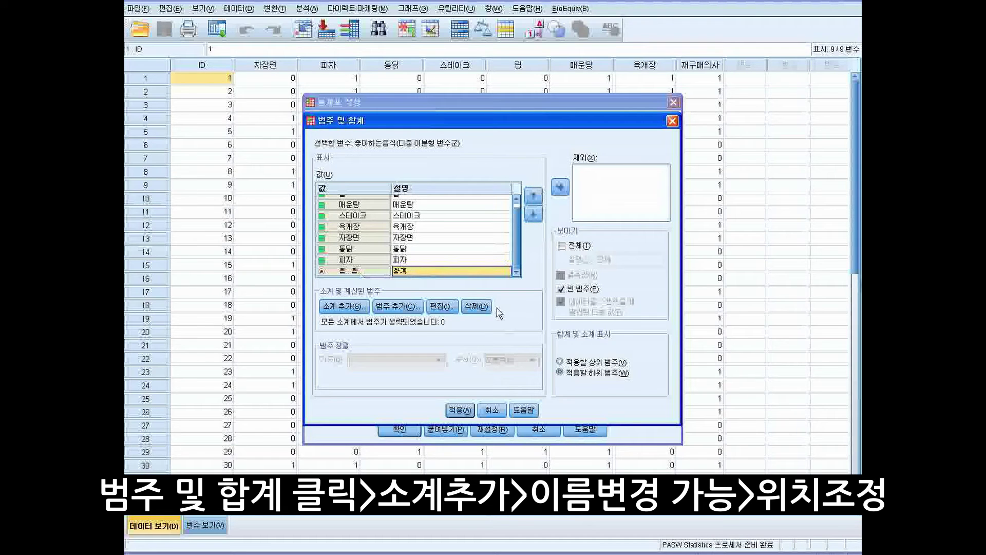
pyautogui.click(465, 410)
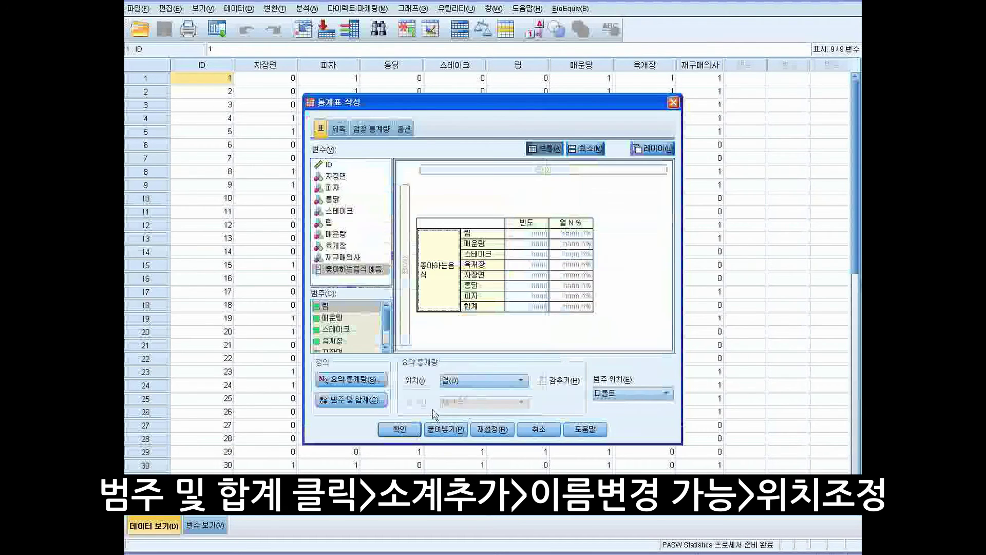
# Generate the 좋아하는음식 table and review its frequencies and column percentages in the output
pyautogui.click(400, 426)
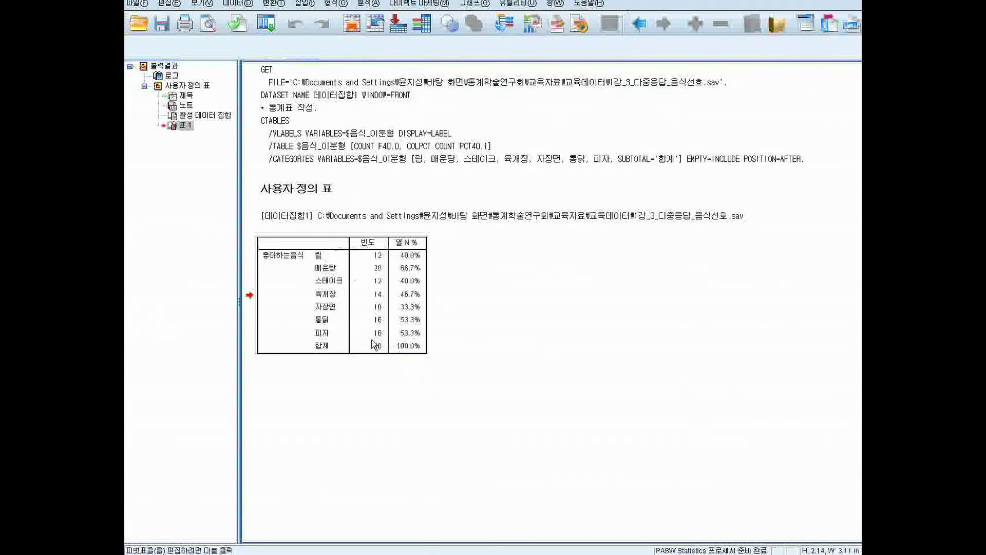
pyautogui.click(384, 346)
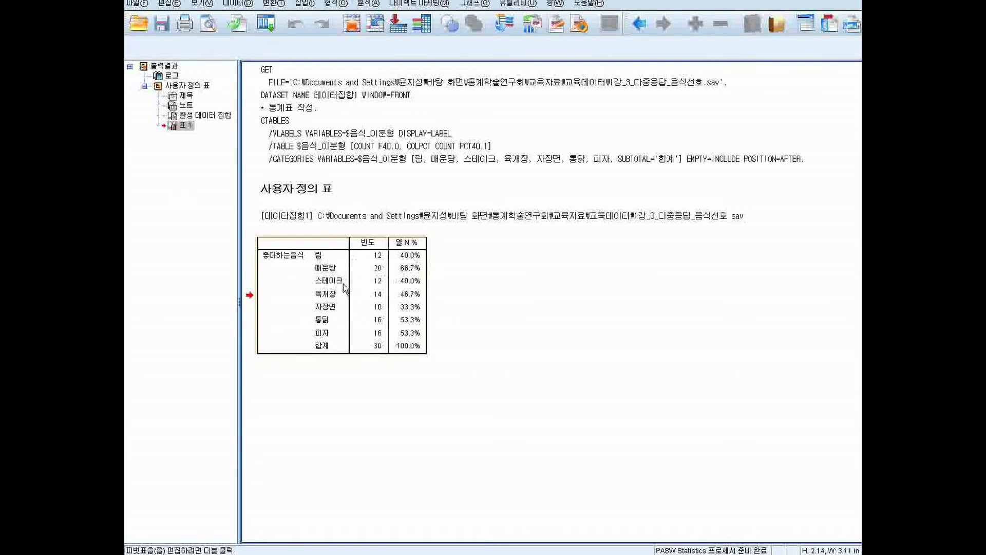
pyautogui.click(417, 287)
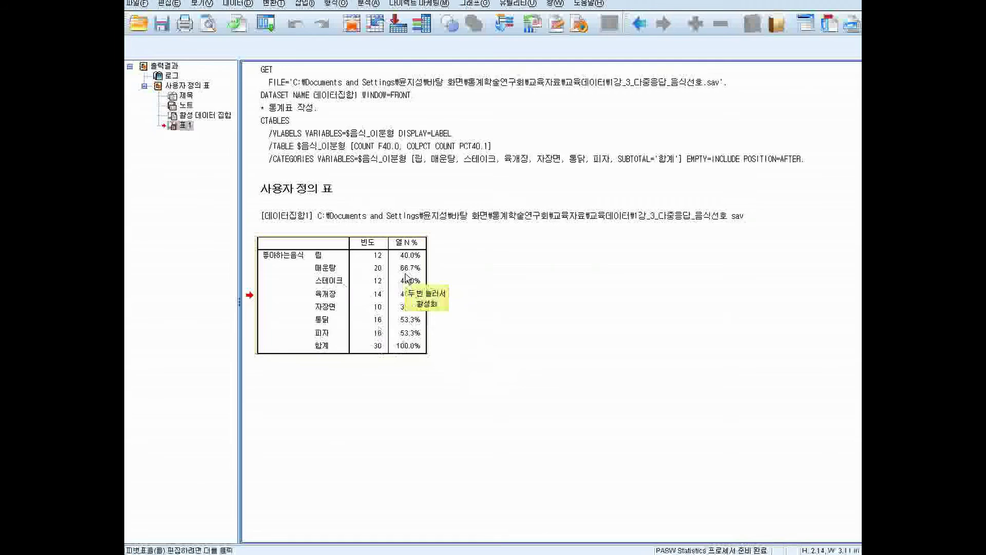
pyautogui.click(489, 255)
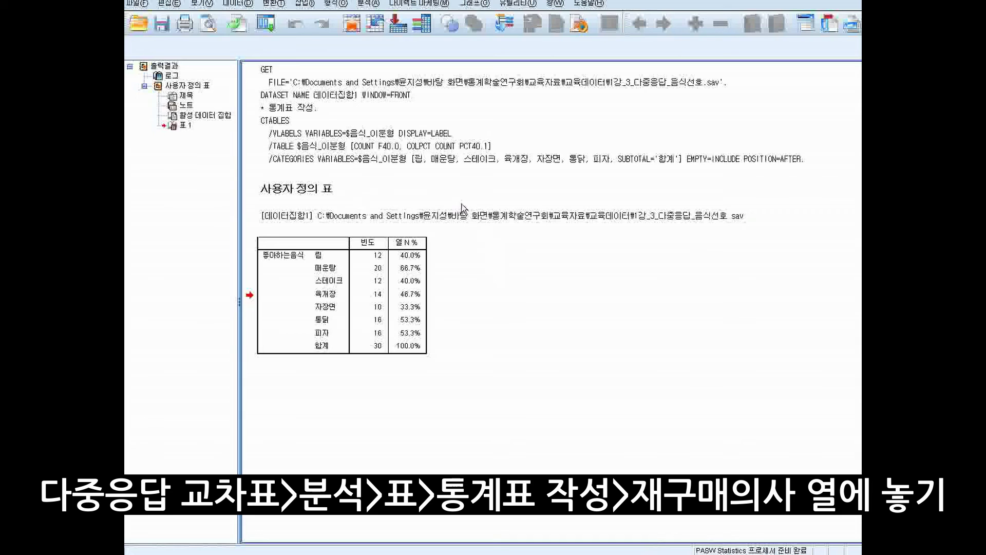
# Reopen the custom table definition and place 재구매의사 in the columns of the 좋아하는음식 table
pyautogui.click(368, 4)
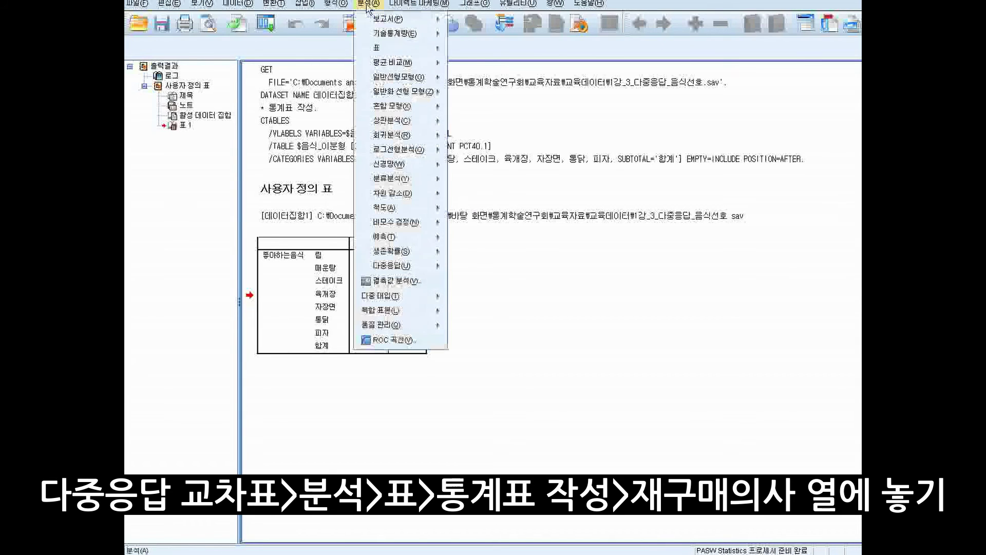
pyautogui.moveTo(380, 48)
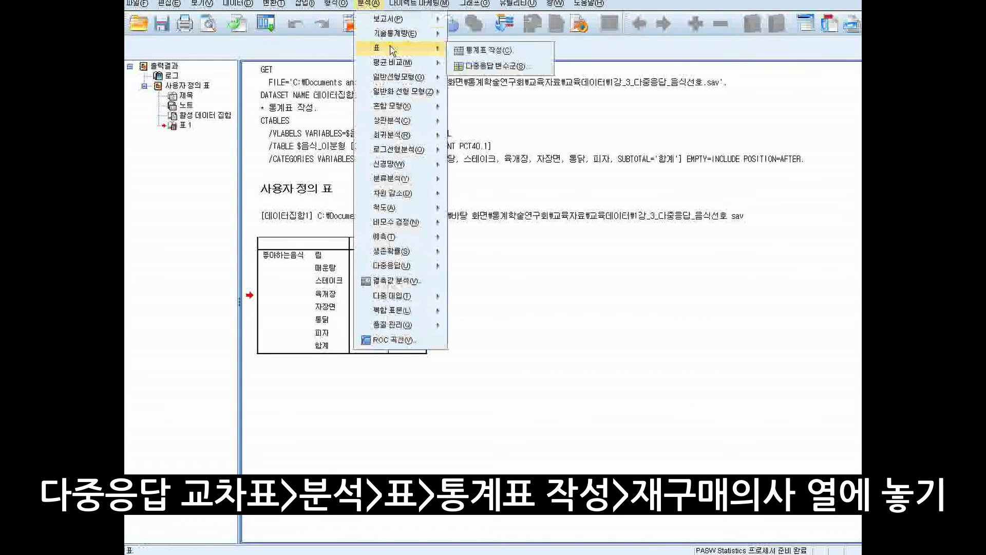
pyautogui.click(485, 45)
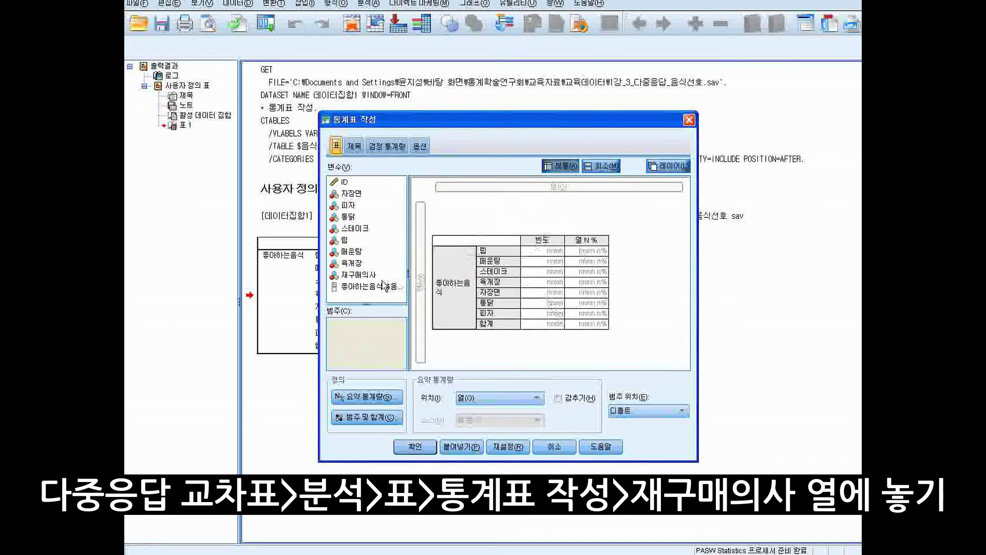
pyautogui.click(359, 277)
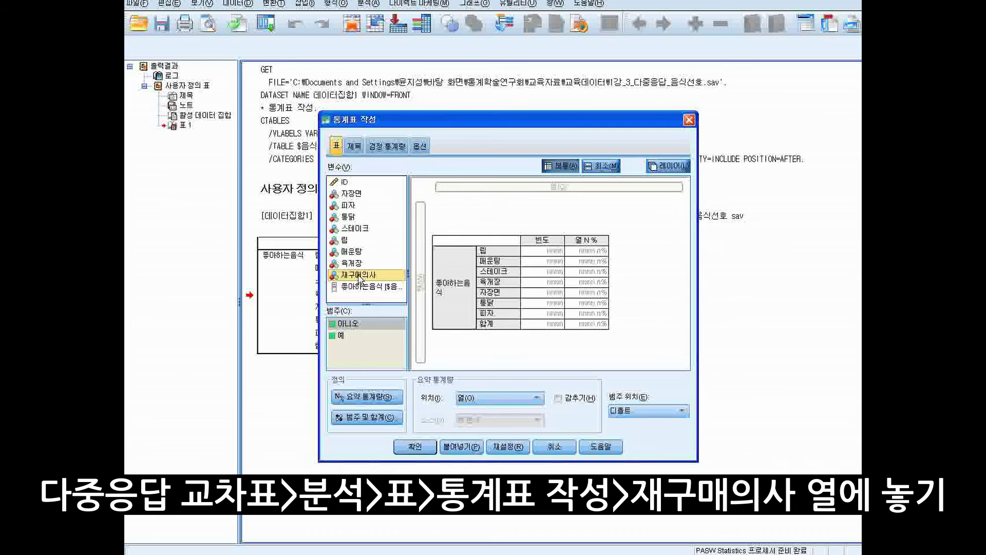
pyautogui.moveTo(358, 279); pyautogui.dragTo(552, 191)
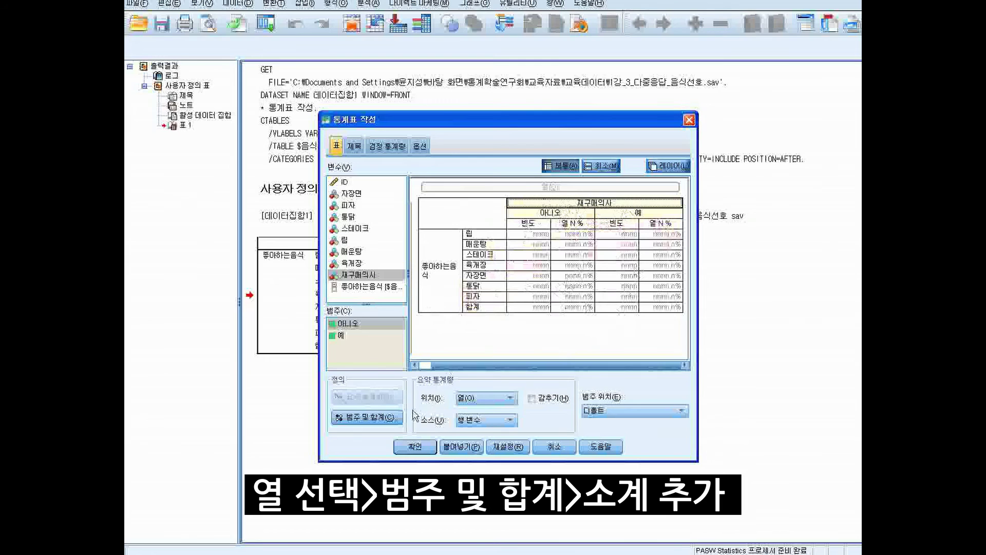
# Add a subtotal labelled 합계 below 예 in the 재구매의사 categories and apply the category settings
pyautogui.click(386, 418)
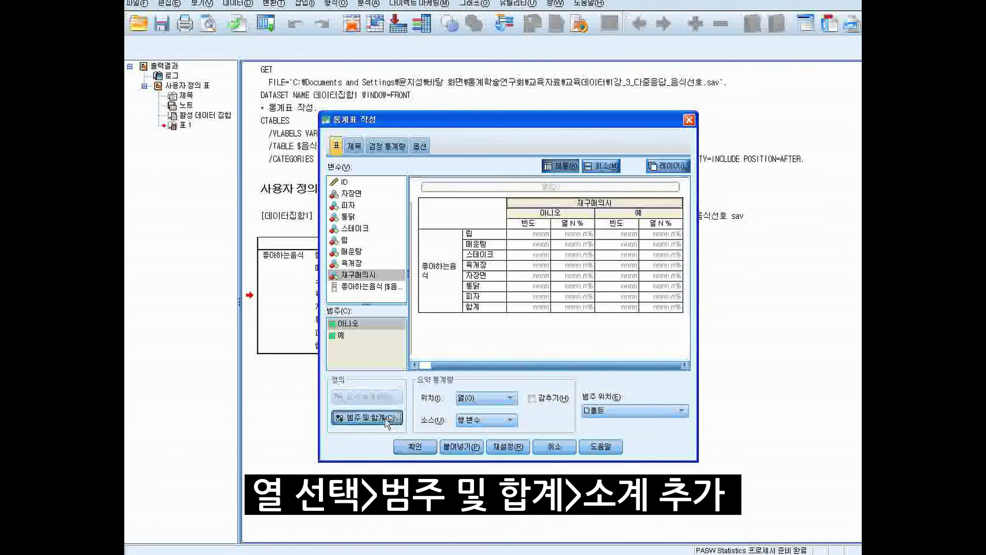
pyautogui.click(422, 228)
pyautogui.click(370, 325)
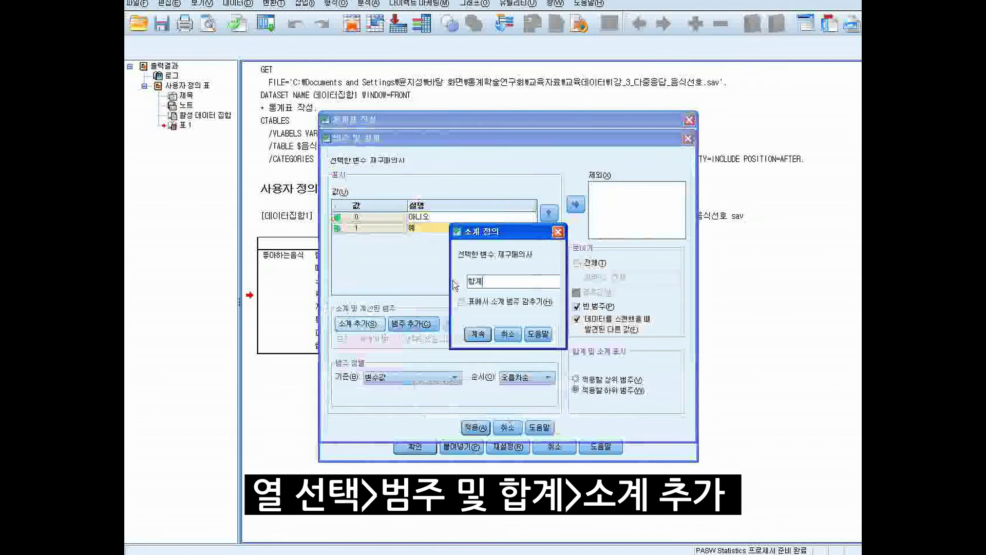
pyautogui.moveTo(513, 234); pyautogui.dragTo(611, 231)
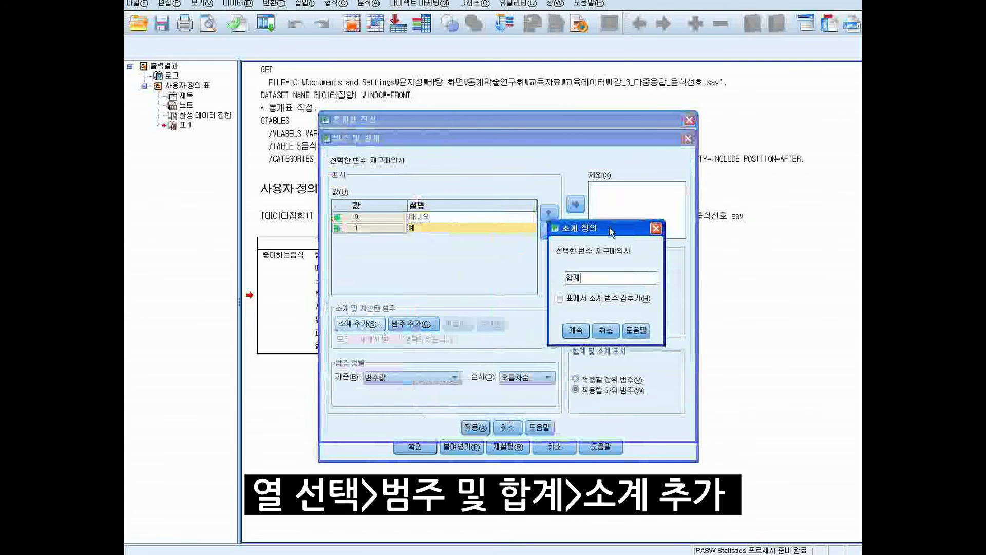
pyautogui.click(656, 228)
pyautogui.click(375, 327)
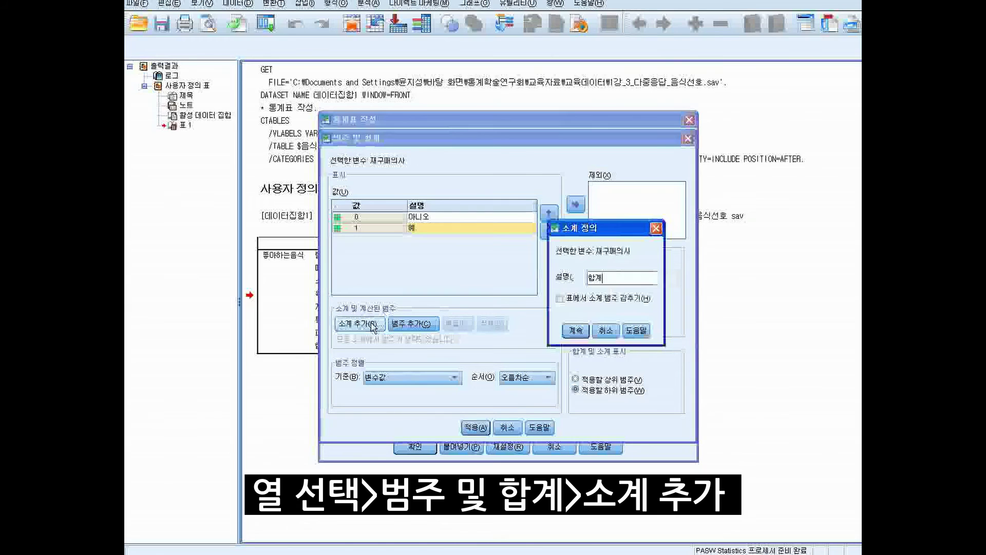
pyautogui.click(574, 331)
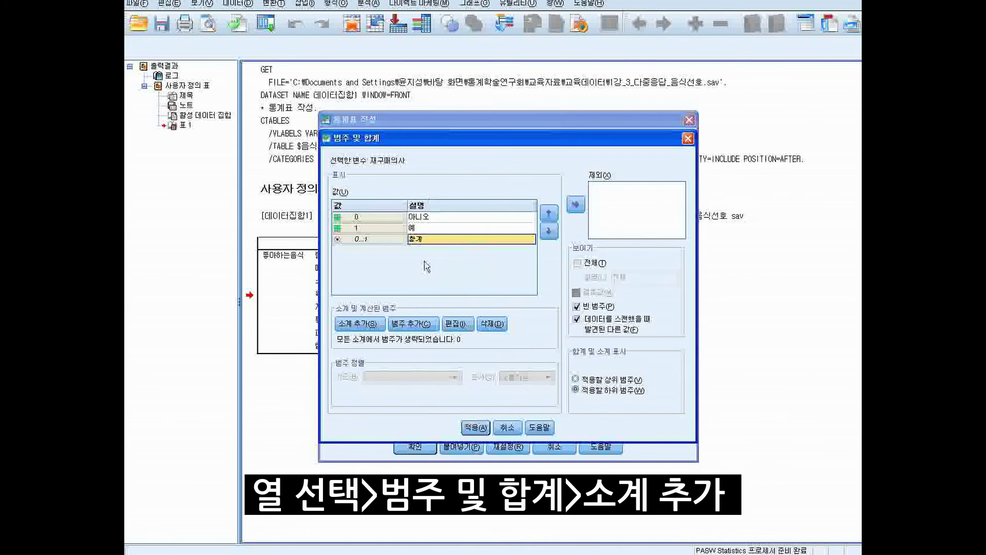
pyautogui.click(475, 426)
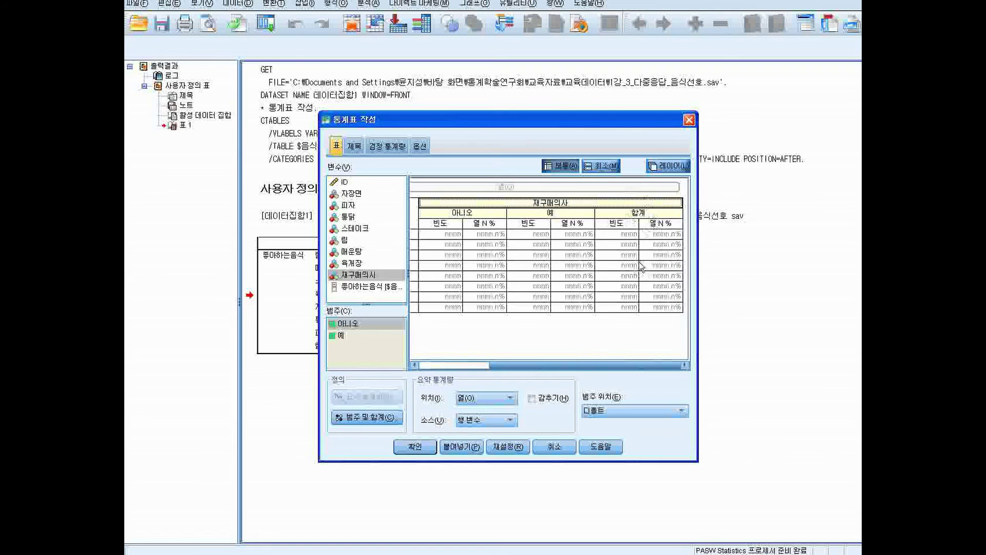
# Select the 좋아하는음식 row variable and add the row percentage (행 N %) to its summary statistics
pyautogui.moveTo(628, 364); pyautogui.dragTo(474, 364)
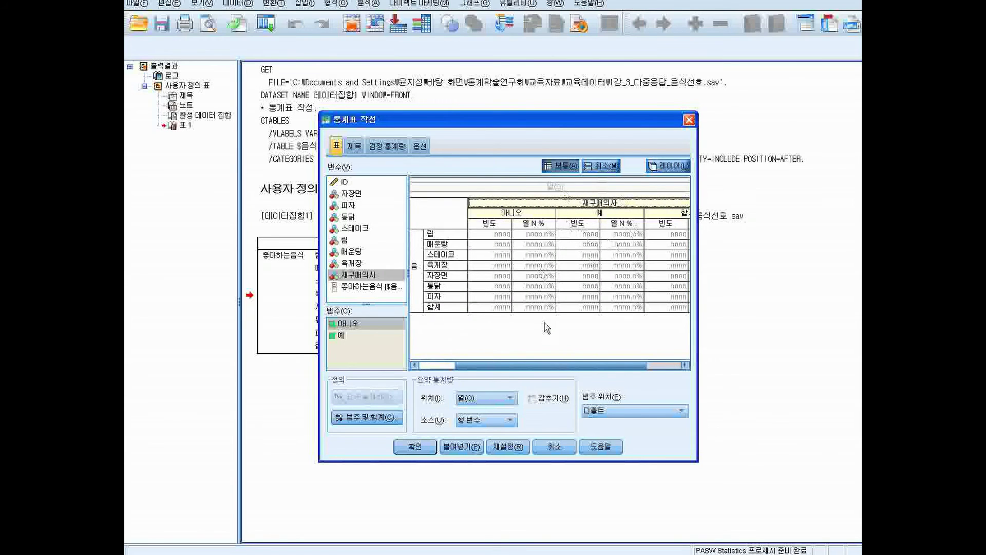
pyautogui.moveTo(550, 365); pyautogui.dragTo(520, 364)
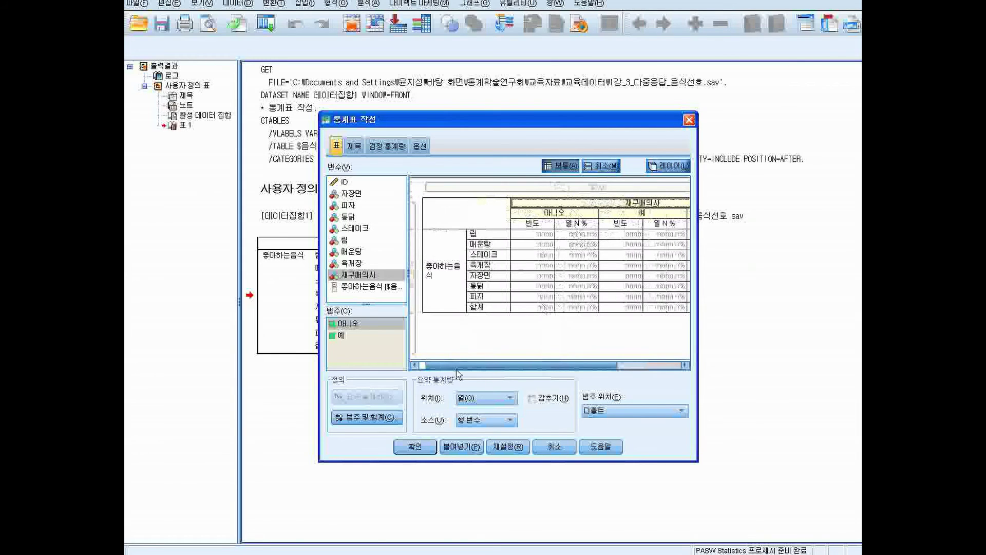
pyautogui.click(471, 250)
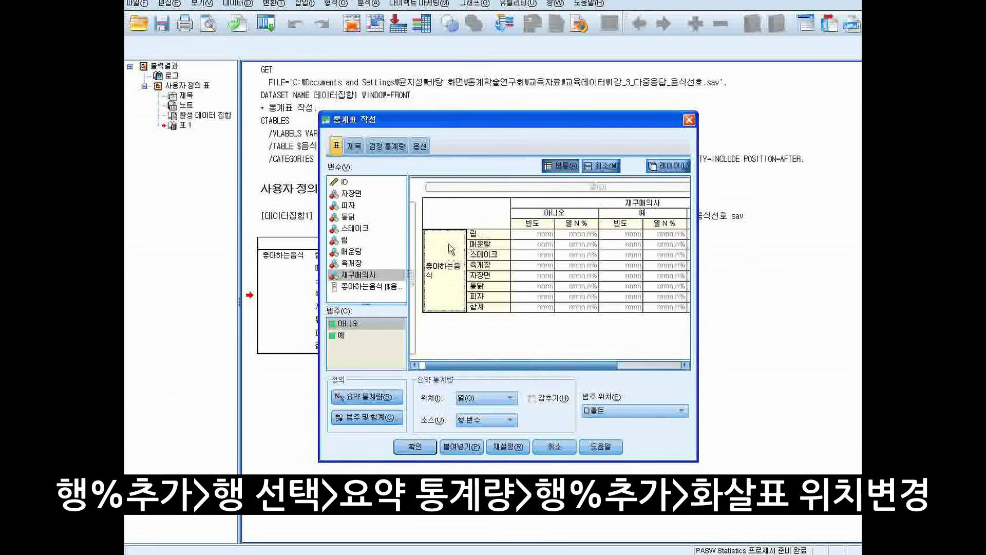
pyautogui.click(383, 400)
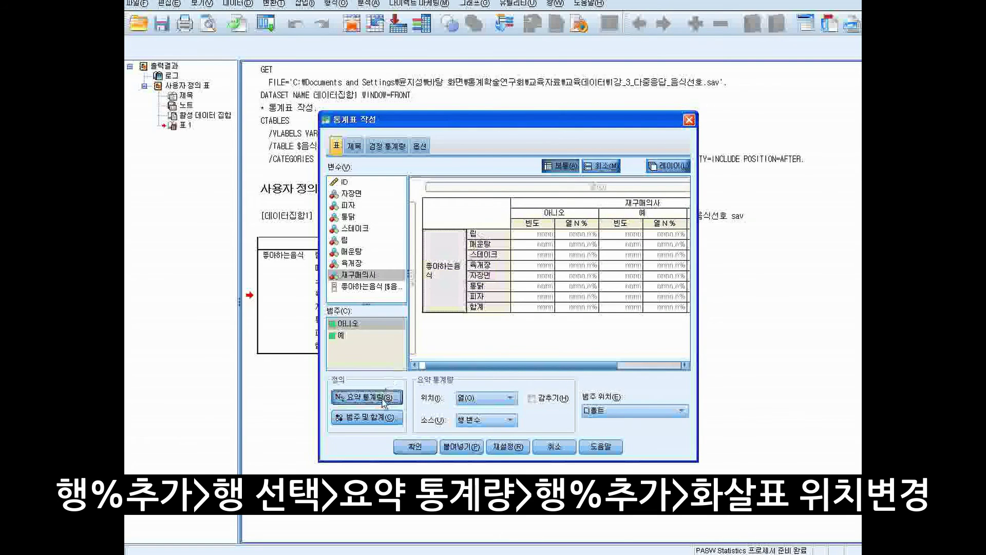
pyautogui.click(339, 243)
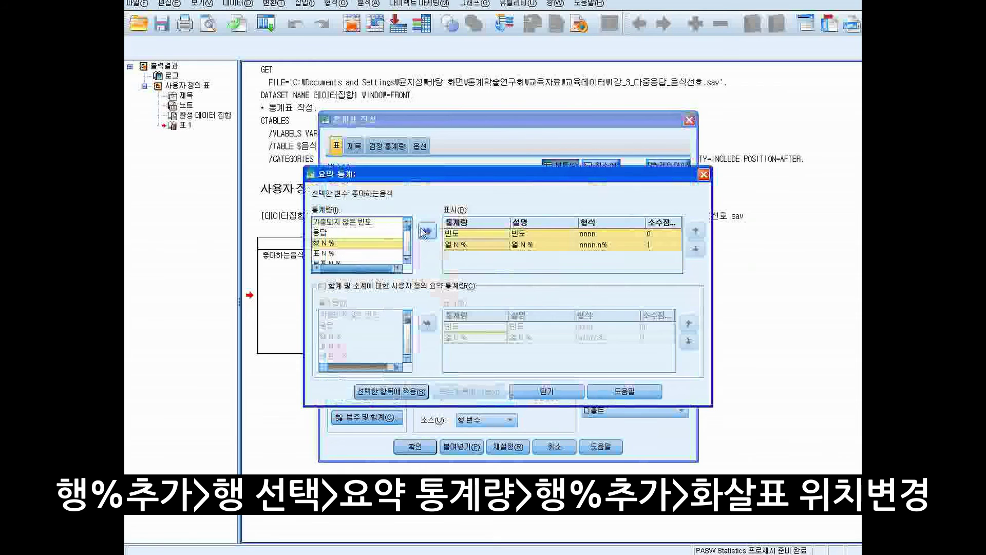
pyautogui.click(426, 231)
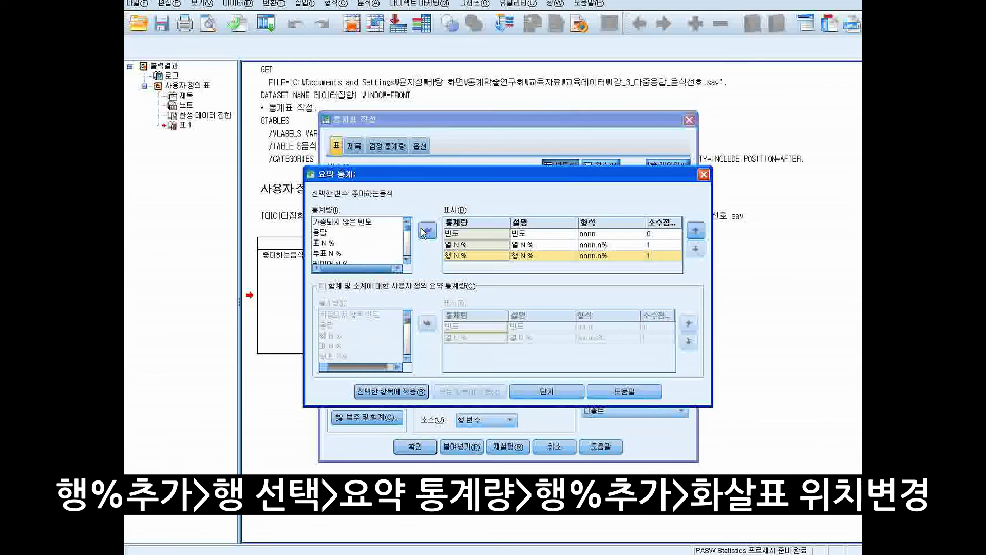
# Move 열 N % below 행 N % in the displayed statistics and apply the order to the selection
pyautogui.click(464, 246)
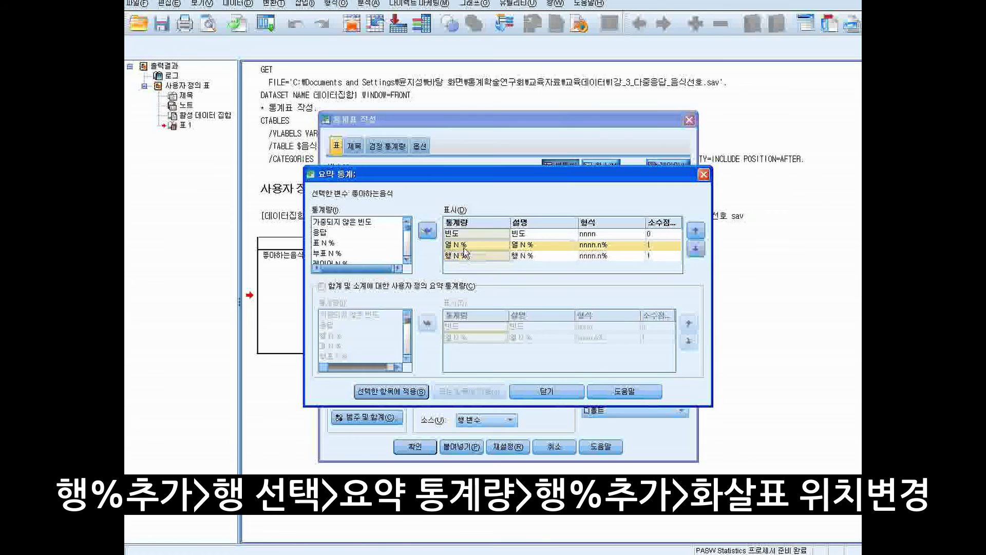
pyautogui.click(695, 249)
pyautogui.click(696, 230)
pyautogui.click(696, 249)
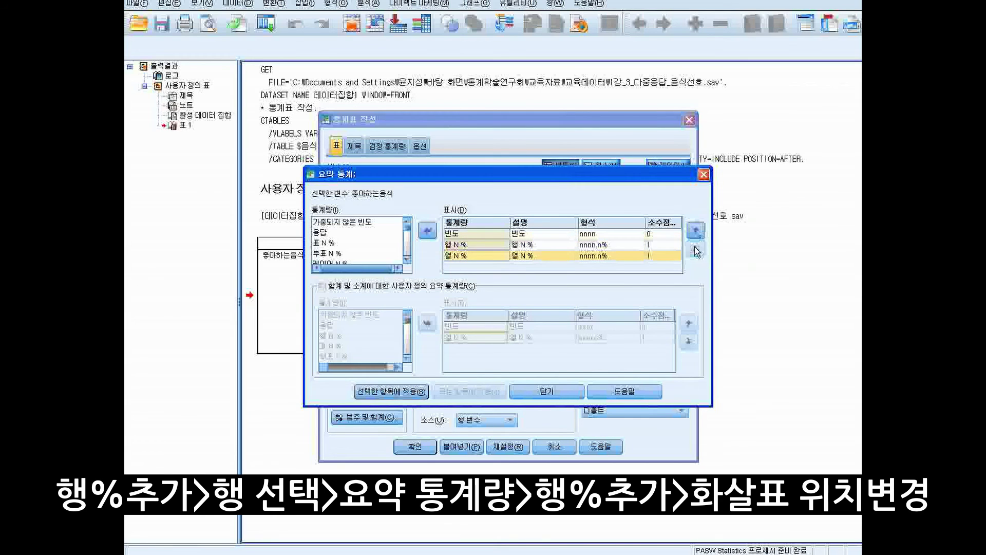
pyautogui.click(696, 230)
pyautogui.click(696, 249)
pyautogui.click(399, 393)
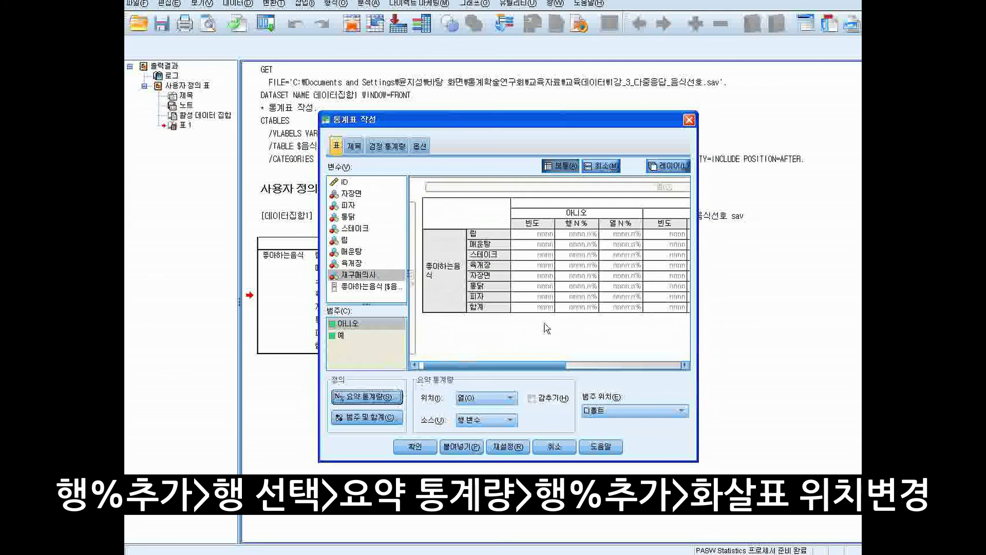
# Generate the 좋아하는음식 by 재구매의사 crosstab and review its frequencies, row percentages and column percentages in the output
pyautogui.moveTo(534, 365); pyautogui.dragTo(525, 369)
pyautogui.click(587, 228)
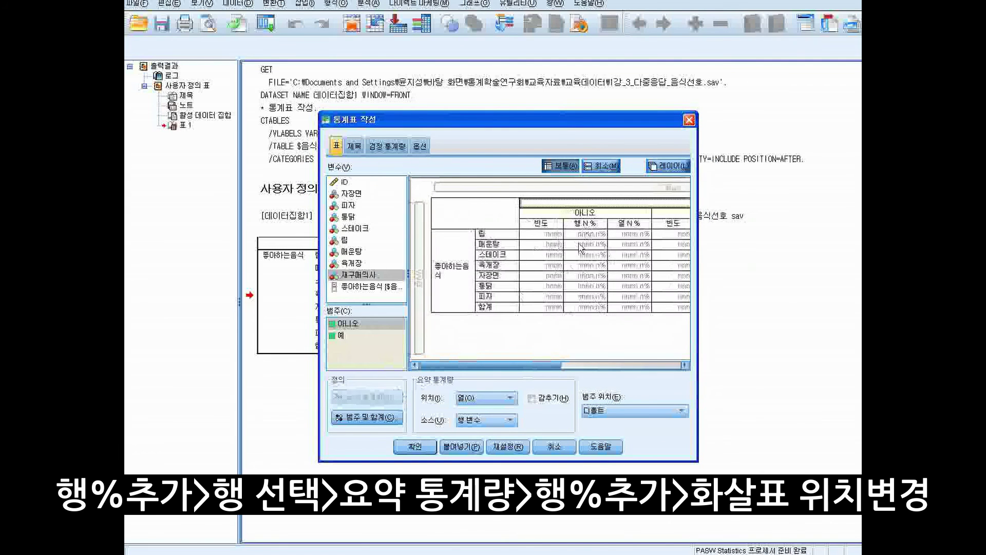
pyautogui.click(415, 446)
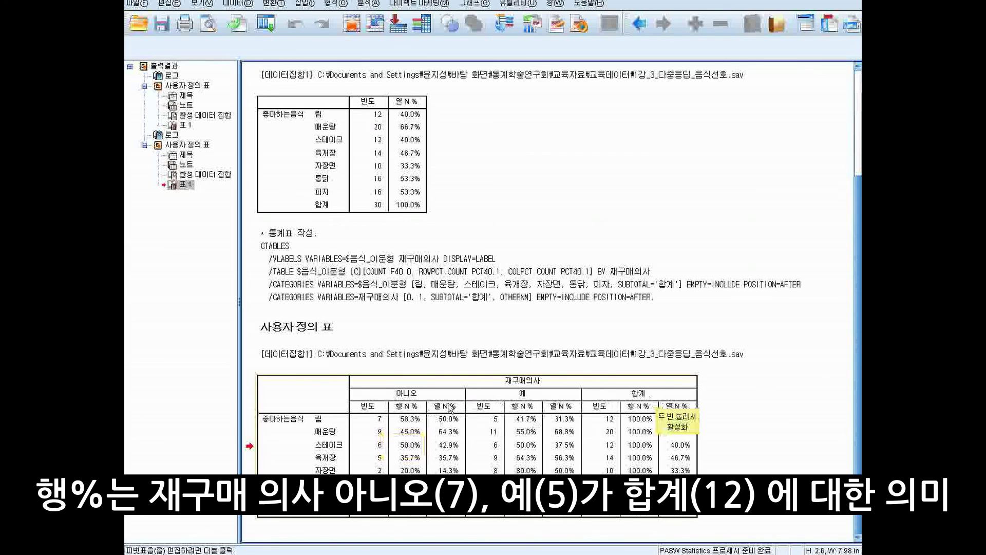
pyautogui.click(758, 382)
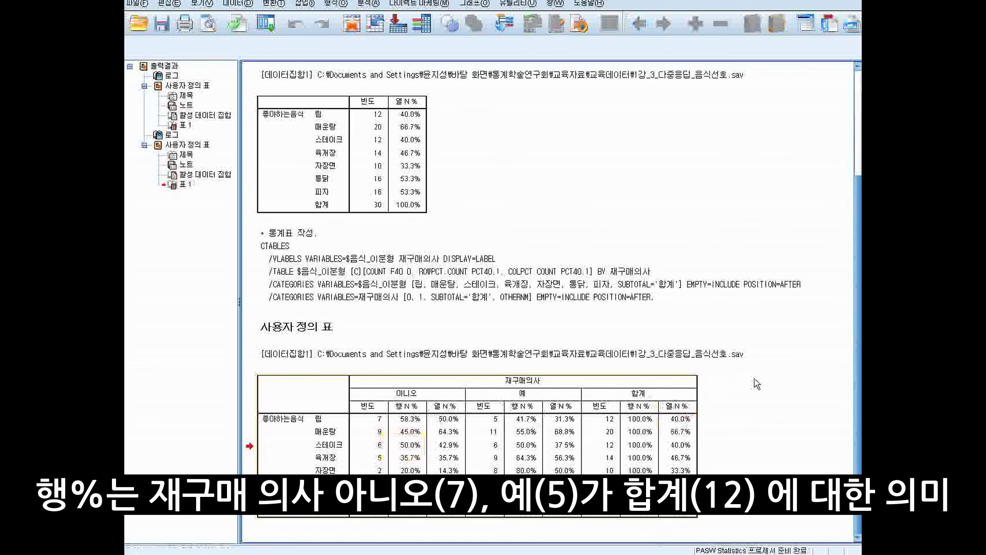
pyautogui.click(550, 397)
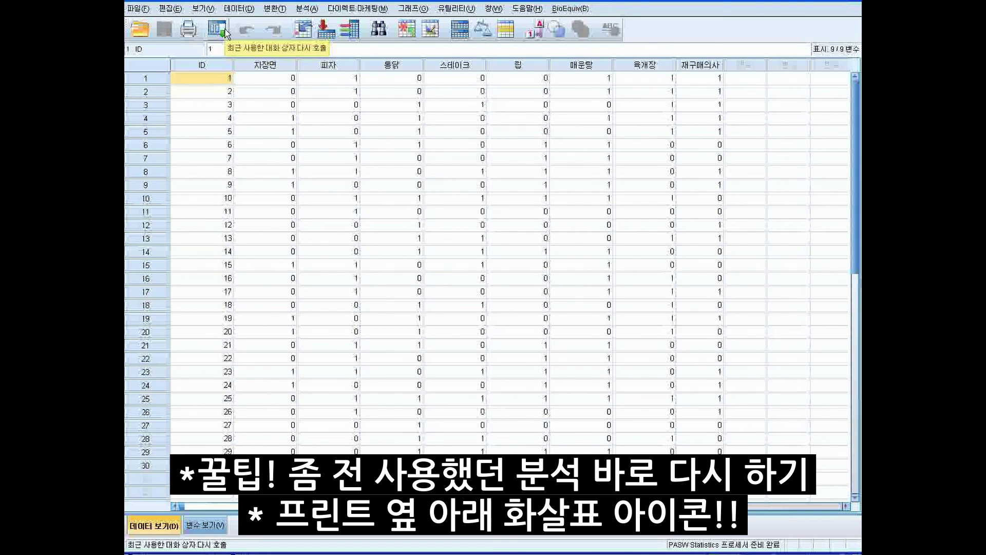
# Recall 통계표 작성 from the recently used dialogs in the data window, check its table layout and close it unchanged
pyautogui.click(225, 30)
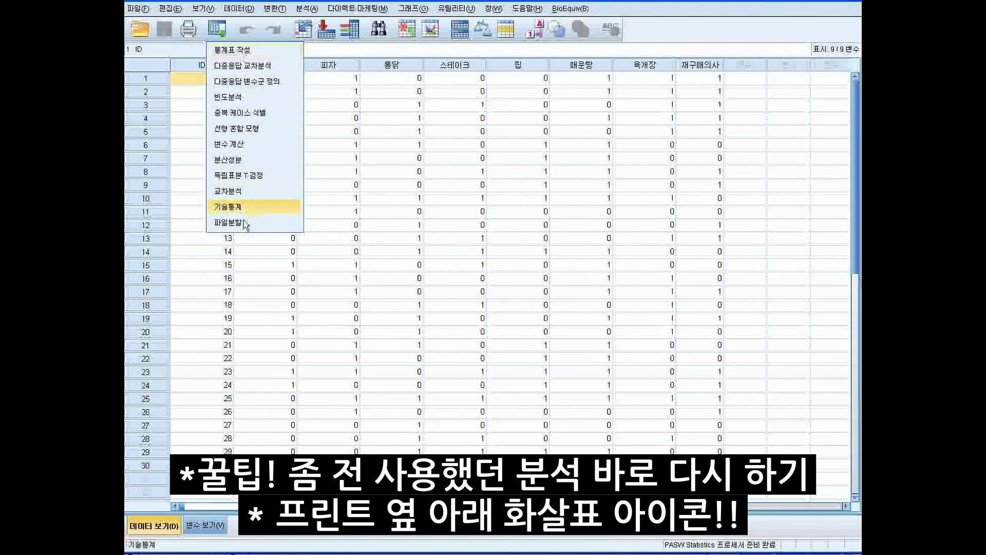
pyautogui.click(246, 51)
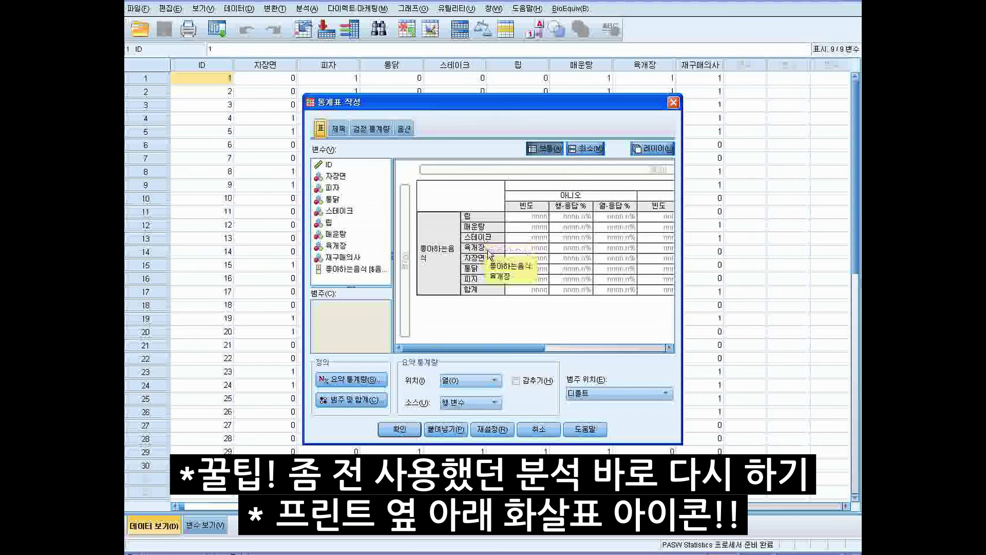
pyautogui.press('Escape')
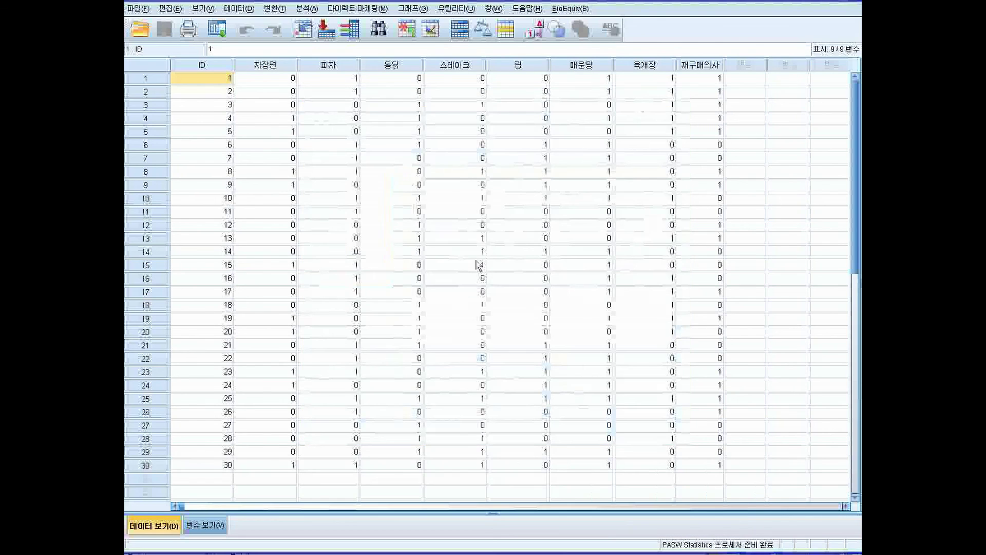